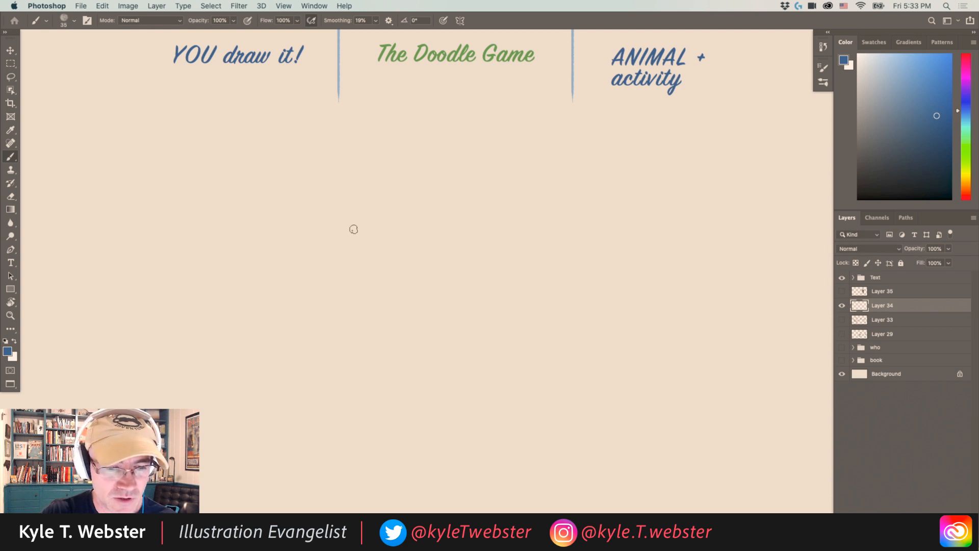
drag(360, 211, 346, 246)
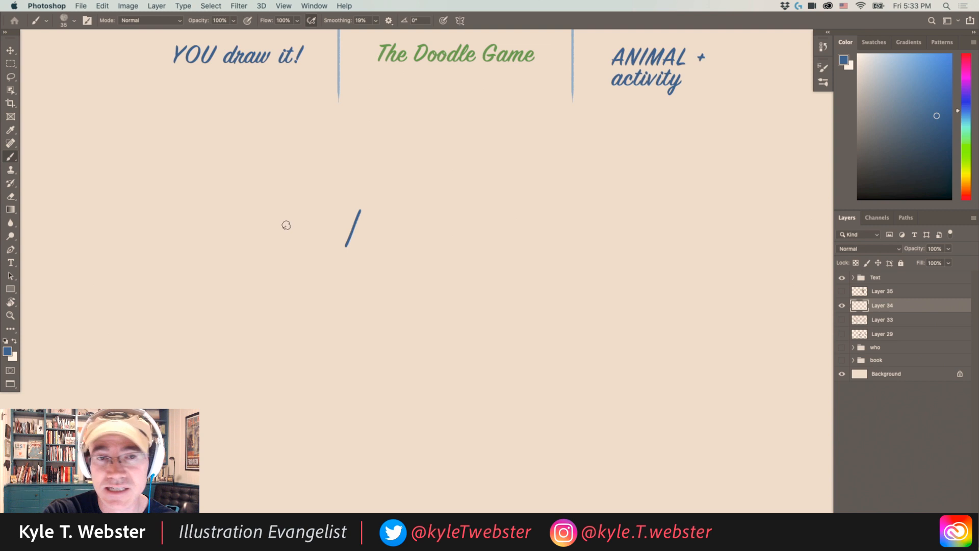
mouse_move(289, 226)
mouse_down()
mouse_move(270, 213)
mouse_move(268, 232)
mouse_up()
mouse_move(276, 269)
mouse_down()
mouse_move(301, 286)
mouse_move(293, 306)
mouse_up()
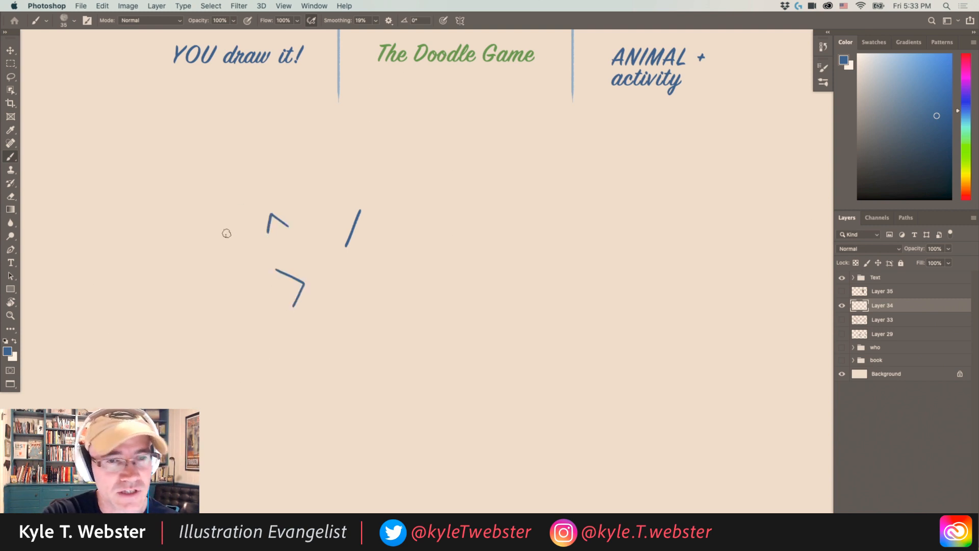
mouse_move(218, 258)
mouse_down()
mouse_move(248, 432)
mouse_move(238, 424)
mouse_move(312, 380)
mouse_up()
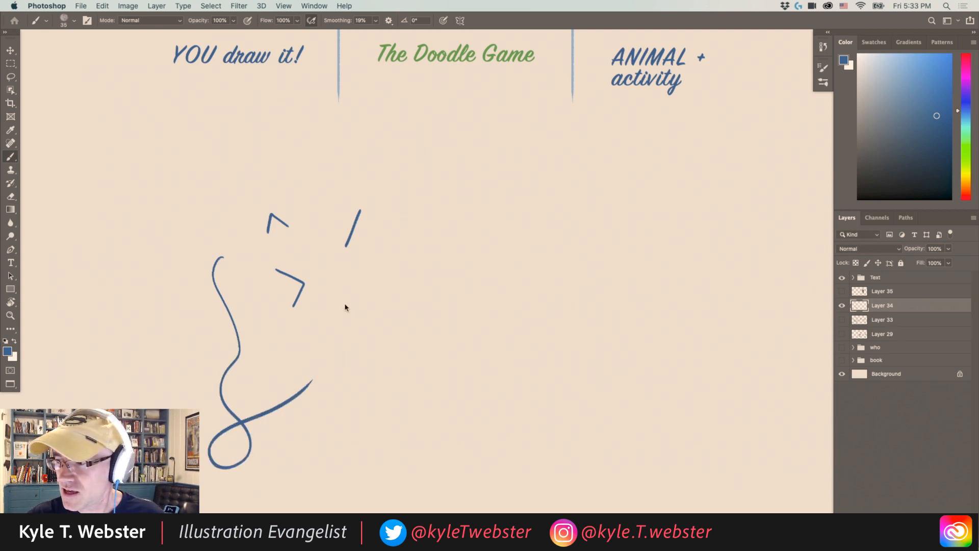
key(Delete)
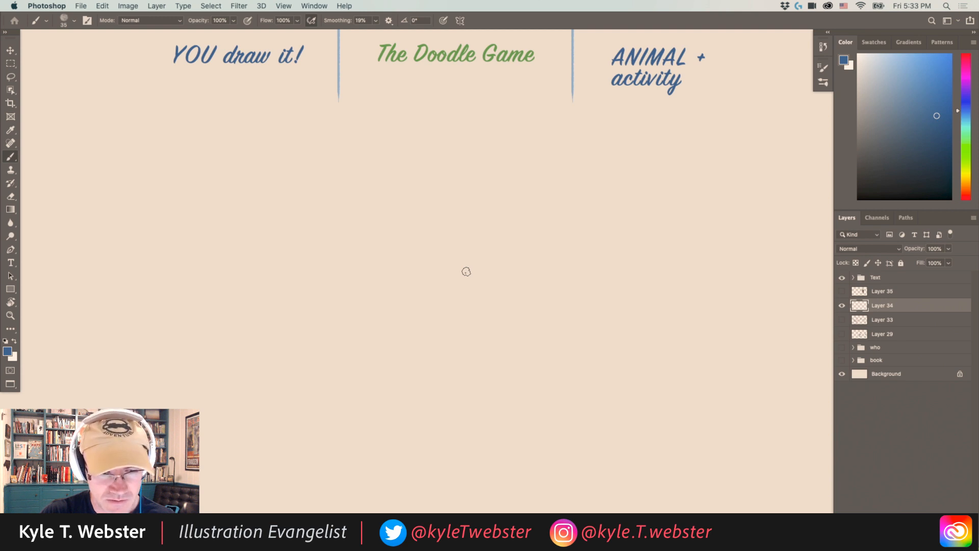
Step: Draw a standing bear's back as connected angular blue brush strokes running from the neck over the shoulder and down to the heel
drag(466, 271, 480, 310)
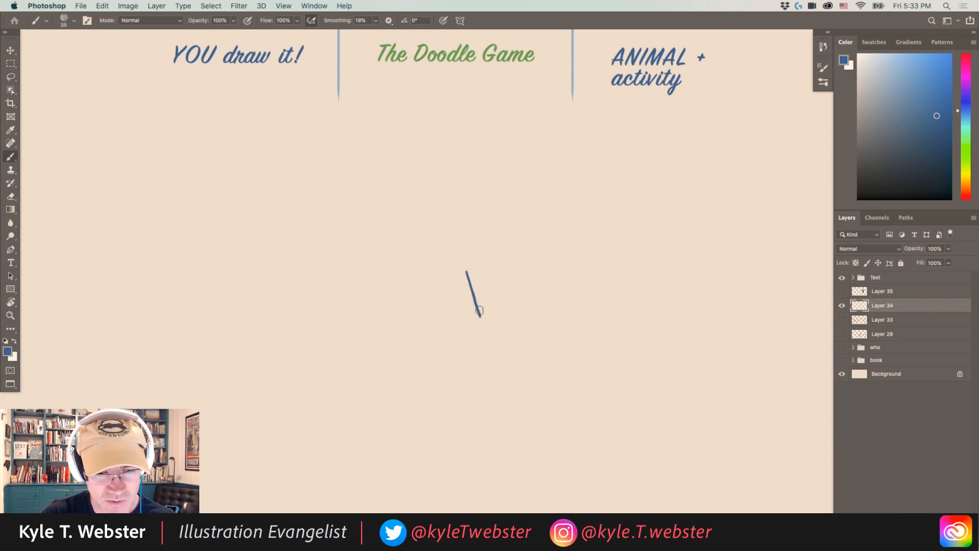
drag(382, 343, 382, 291)
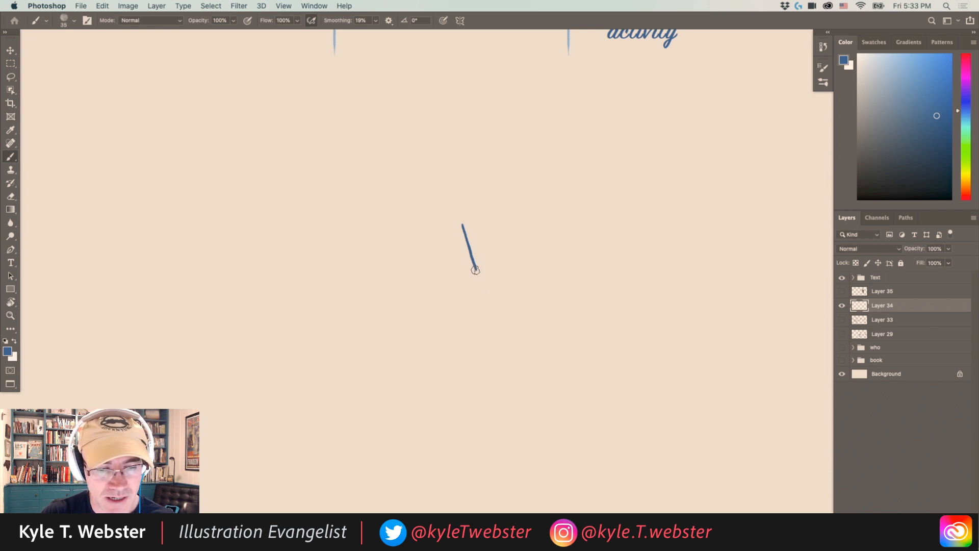
drag(474, 269, 493, 286)
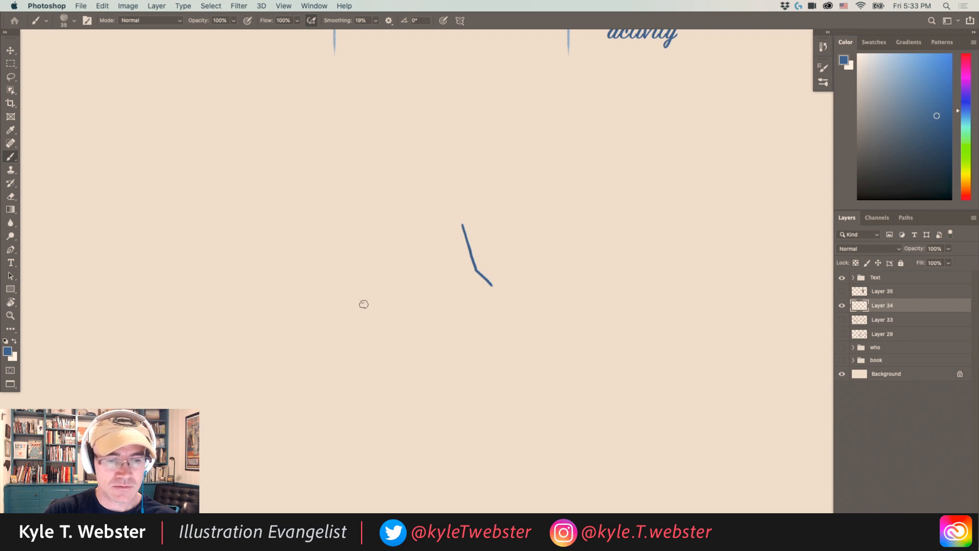
drag(424, 302, 431, 275)
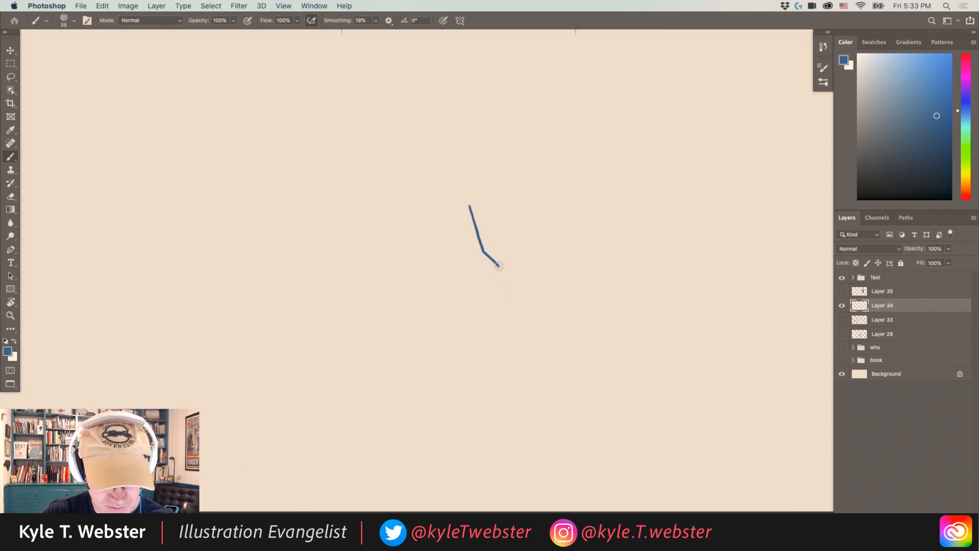
drag(498, 265, 507, 347)
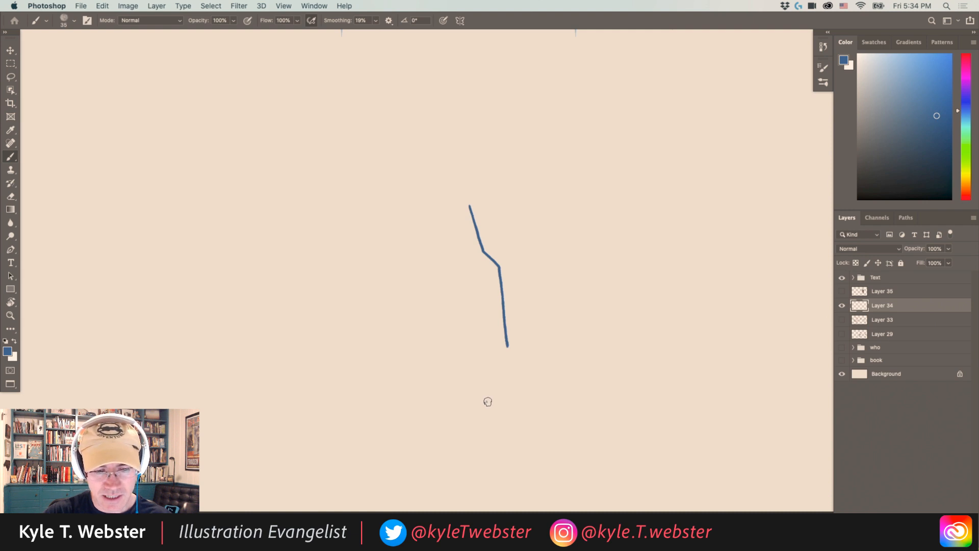
click(488, 402)
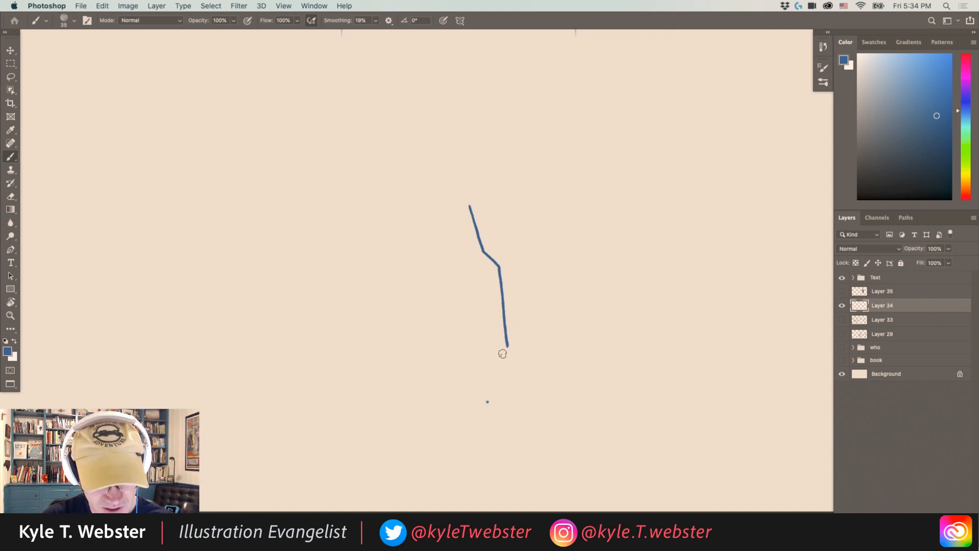
drag(506, 351, 488, 402)
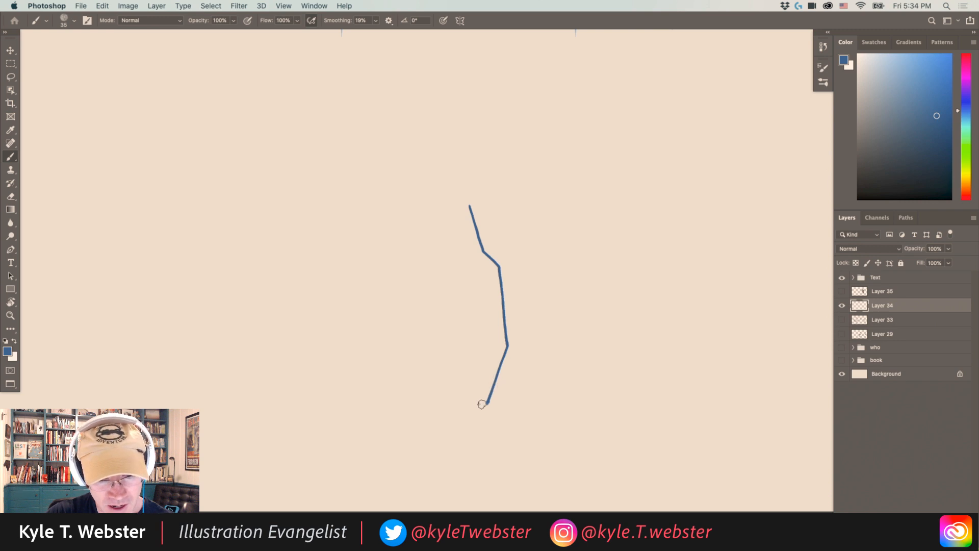
Step: Draw the bear's near foot with a short sole line and toe marks, and its leg front ending in short fur dashes
drag(486, 403, 469, 408)
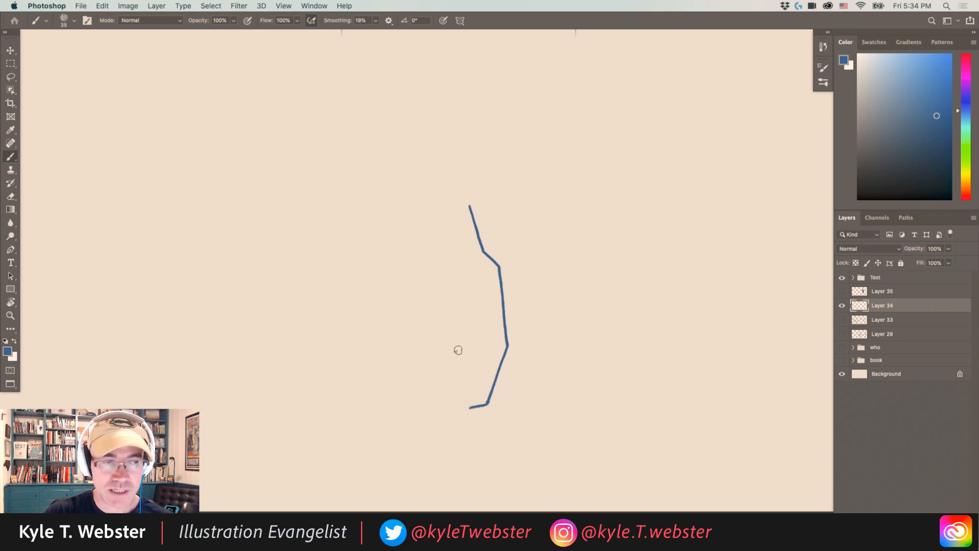
drag(472, 402, 460, 407)
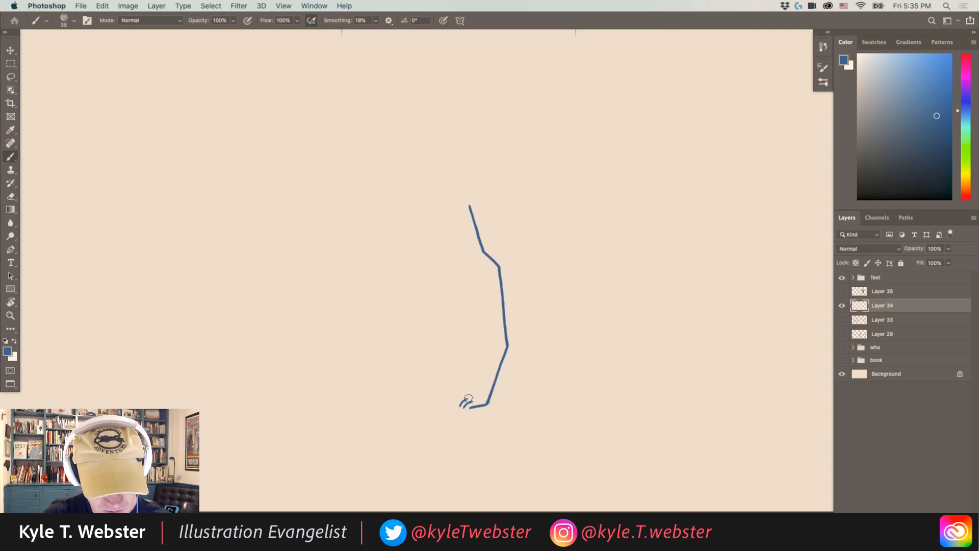
drag(468, 399, 459, 375)
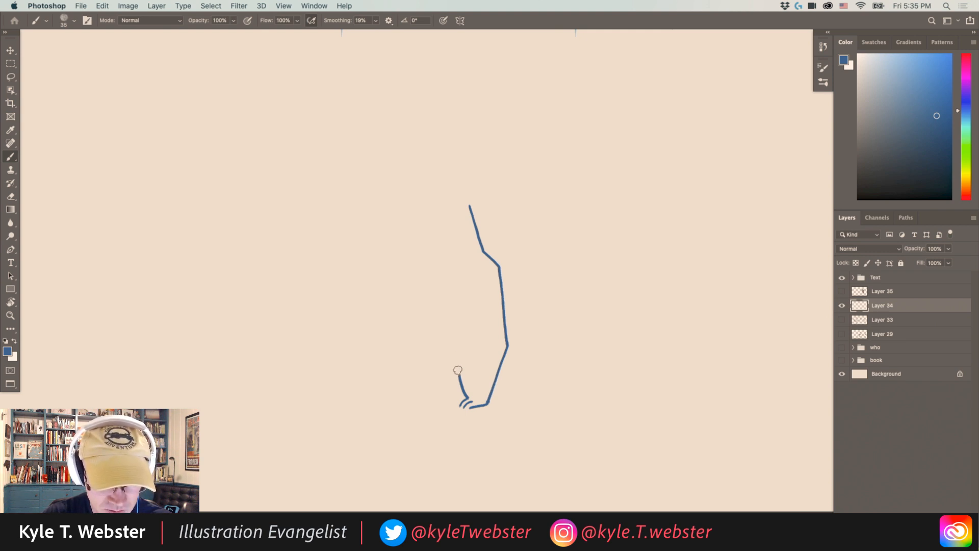
drag(458, 371, 460, 361)
drag(459, 352, 463, 347)
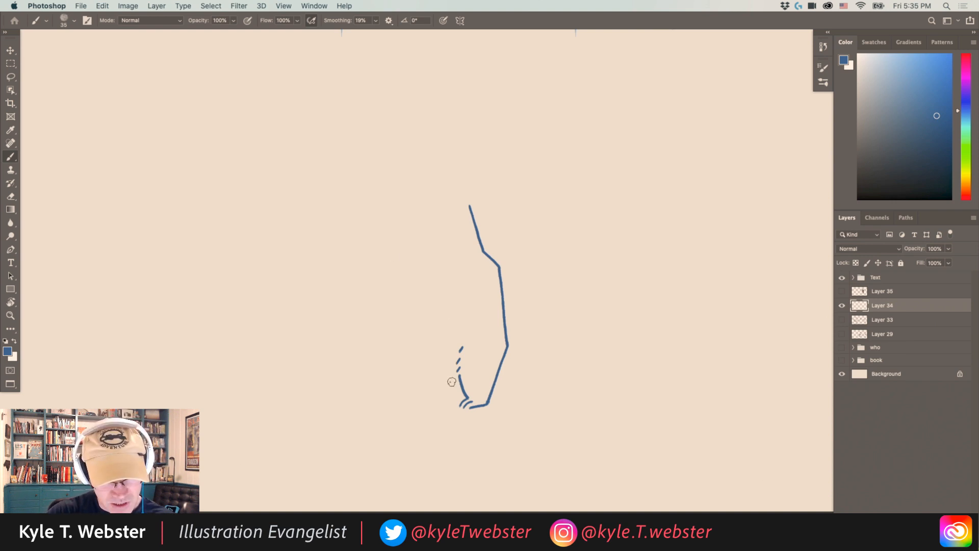
Step: Draw the bear's far foot and leg with toe marks and fur dashes, and add the belly line above it
drag(451, 382, 448, 395)
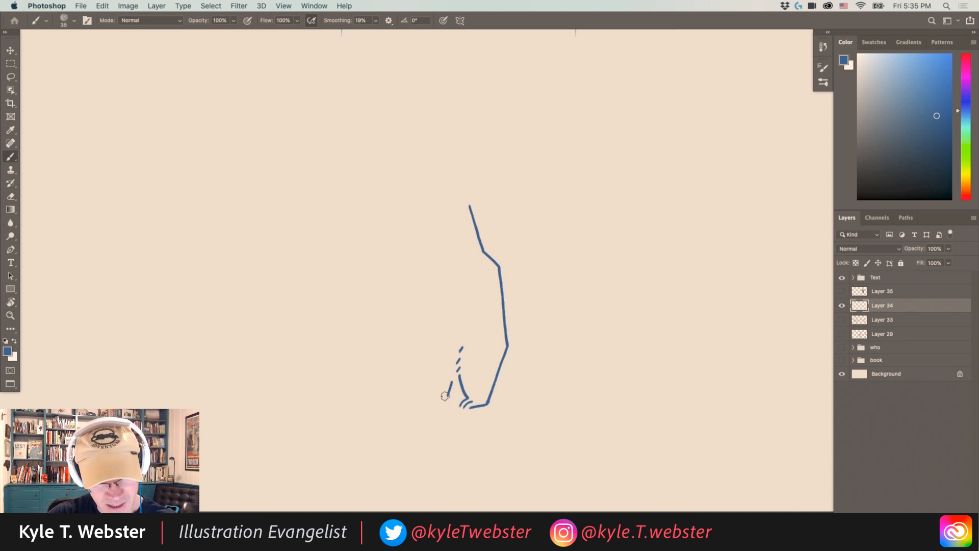
drag(446, 396, 437, 399)
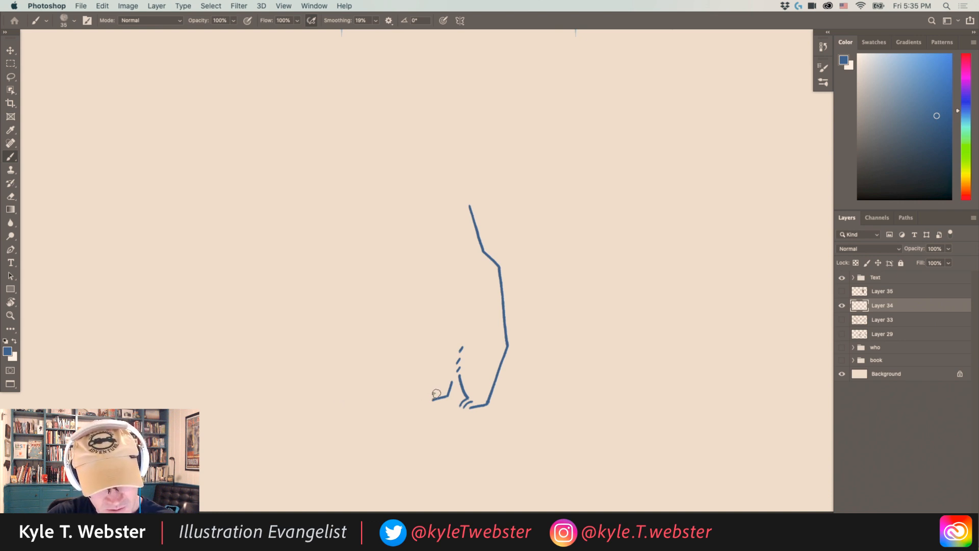
drag(428, 394, 428, 399)
drag(429, 391, 424, 398)
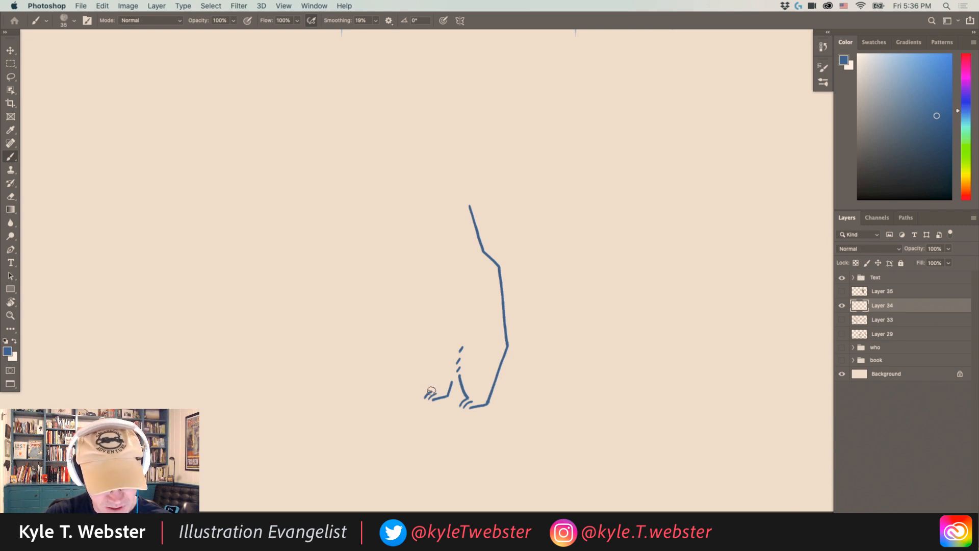
drag(429, 390, 428, 365)
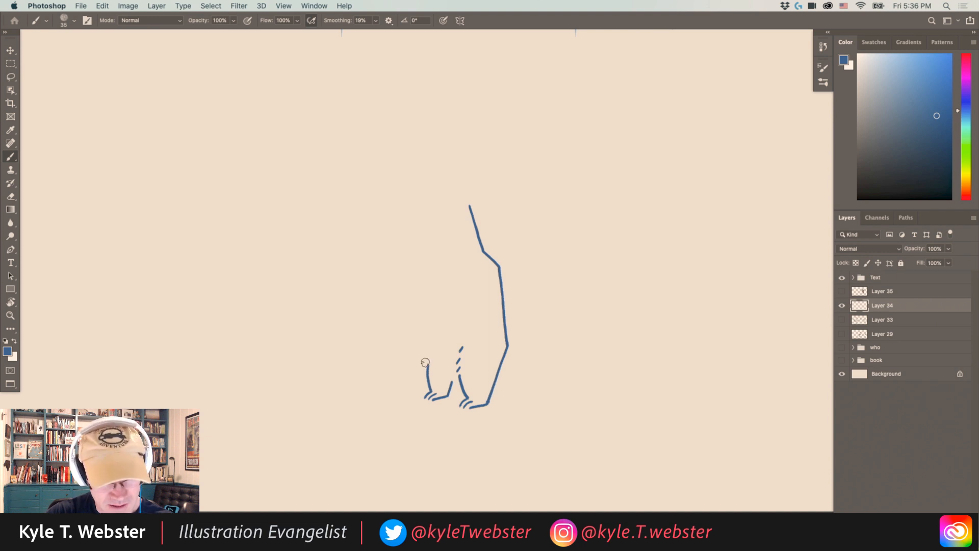
drag(428, 362, 434, 349)
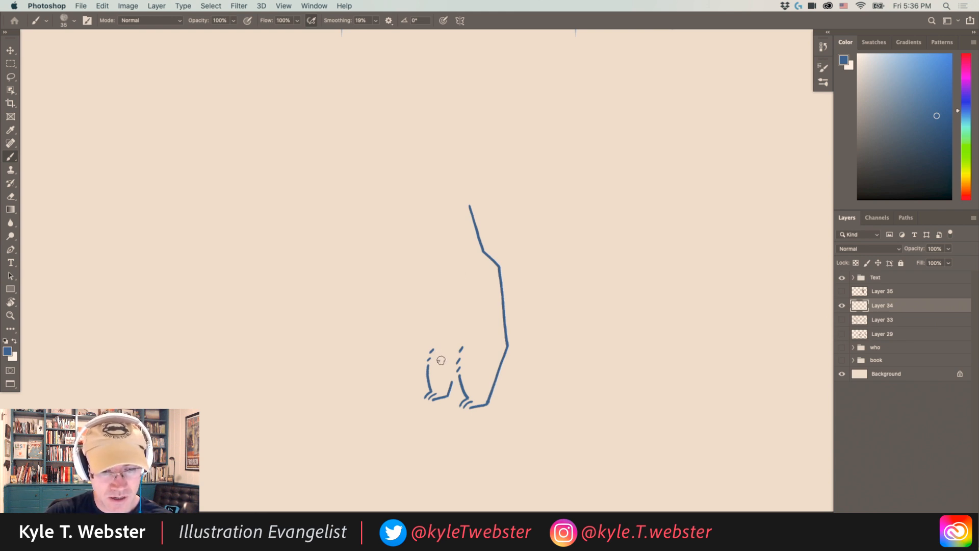
drag(441, 361, 433, 334)
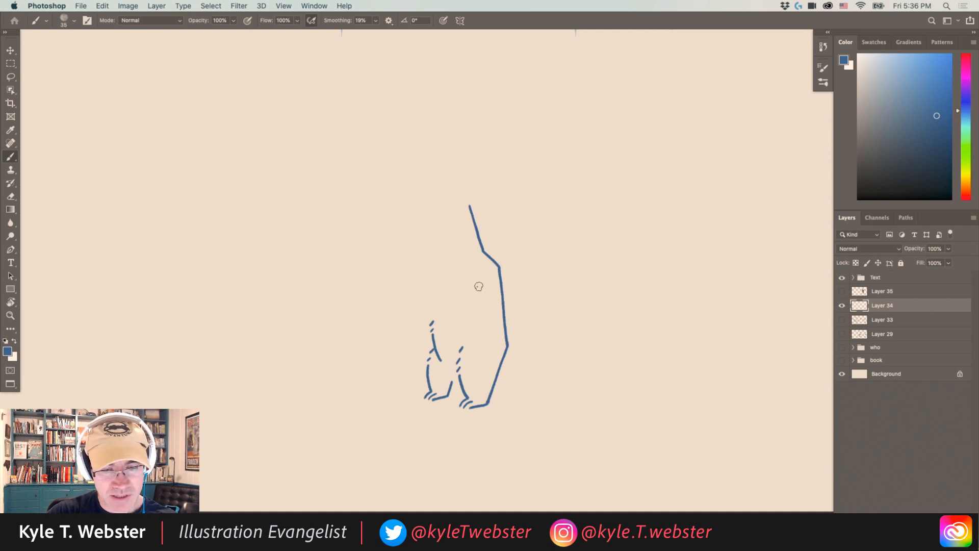
Step: Draw the underside of the bear's forward-reaching arm as a curve from the shoulder, fur dashes at the elbow and a straight forearm line
click(478, 287)
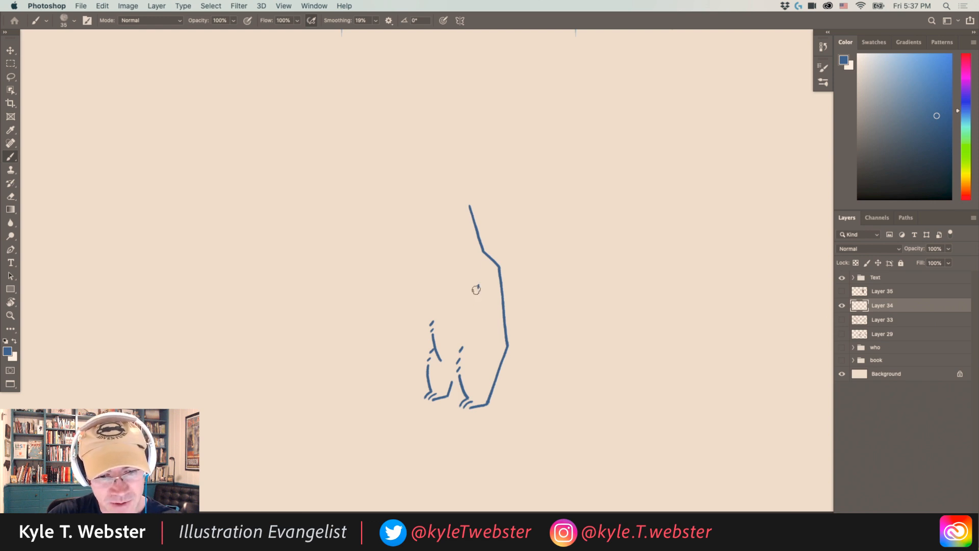
drag(478, 284, 478, 289)
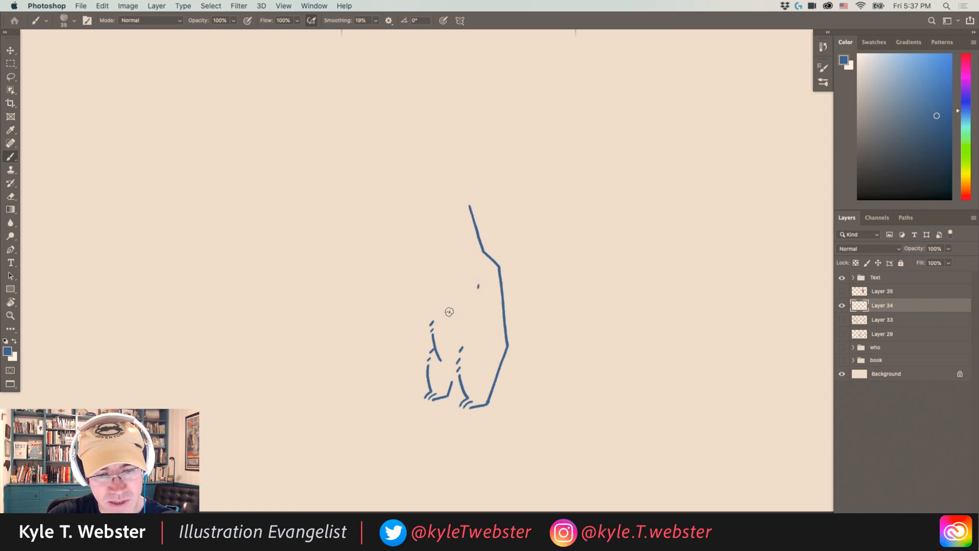
click(450, 312)
drag(480, 284, 449, 312)
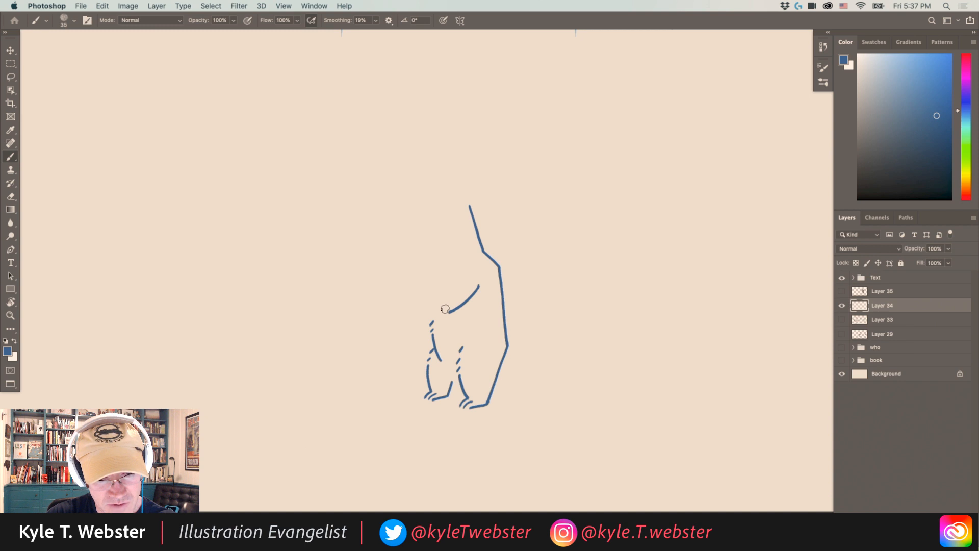
drag(441, 313, 439, 309)
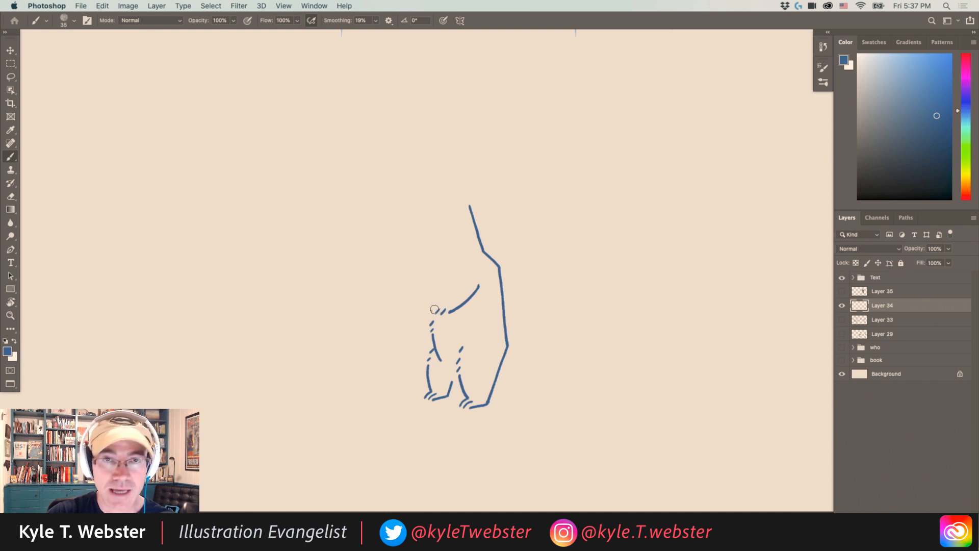
drag(436, 312, 415, 312)
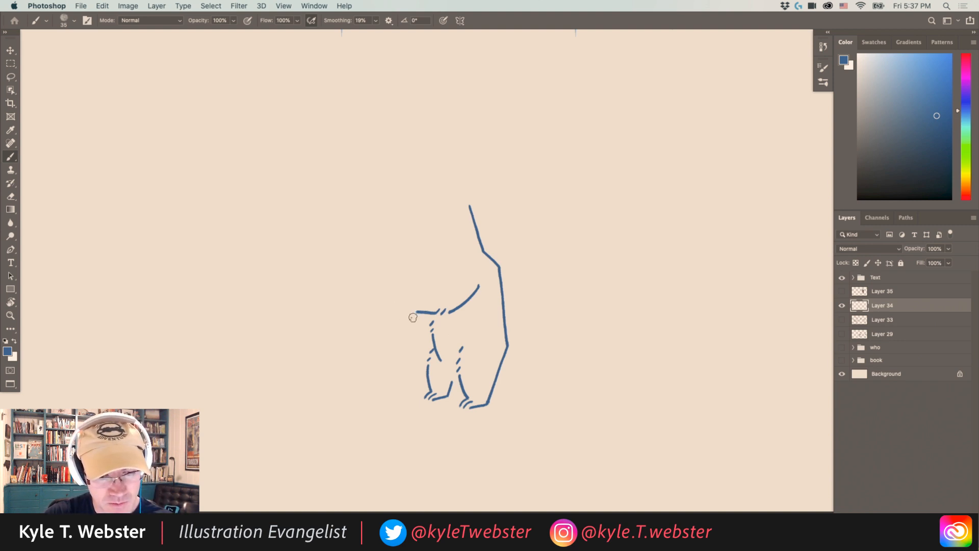
Step: Outline the bear's paw and the arm's upper edge, and add the chest line above it with short fur dashes
drag(413, 314, 406, 320)
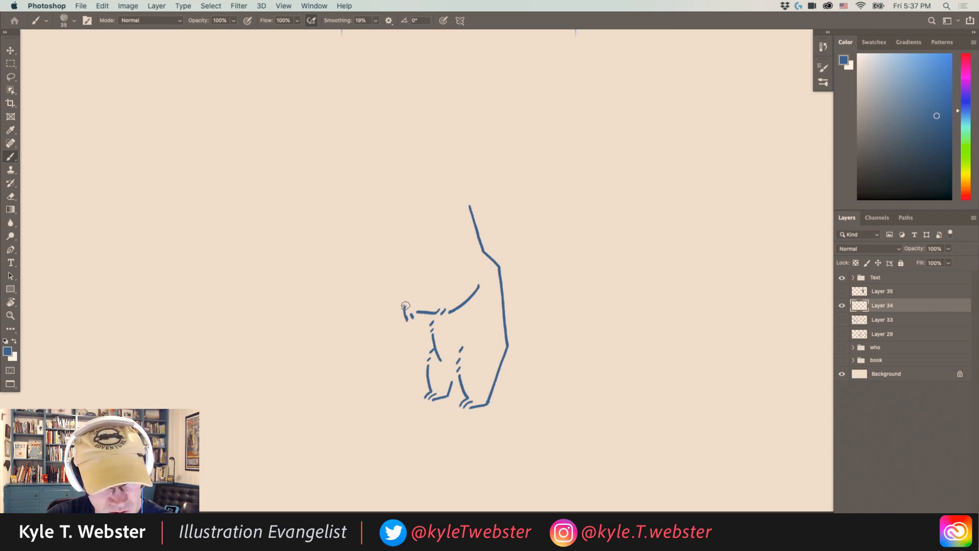
drag(405, 306, 417, 294)
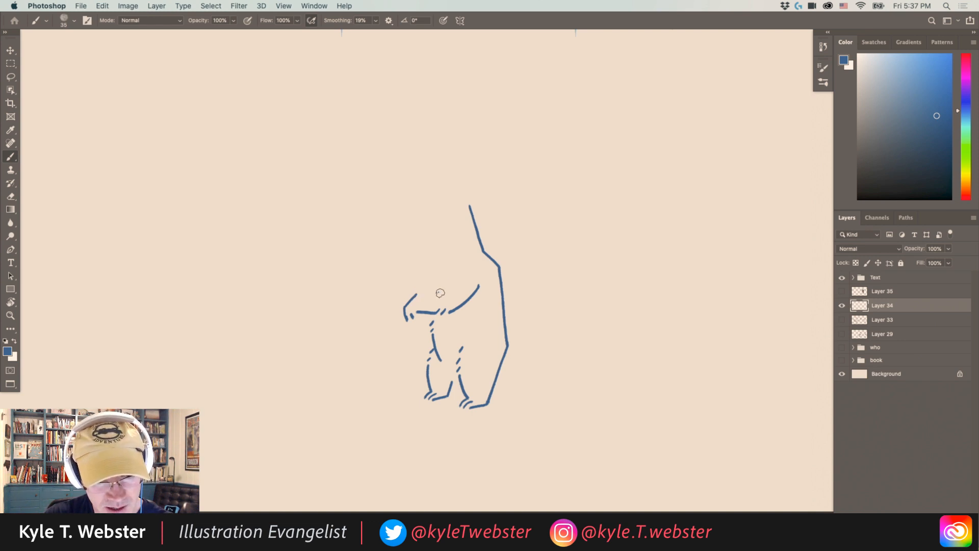
drag(416, 295, 451, 278)
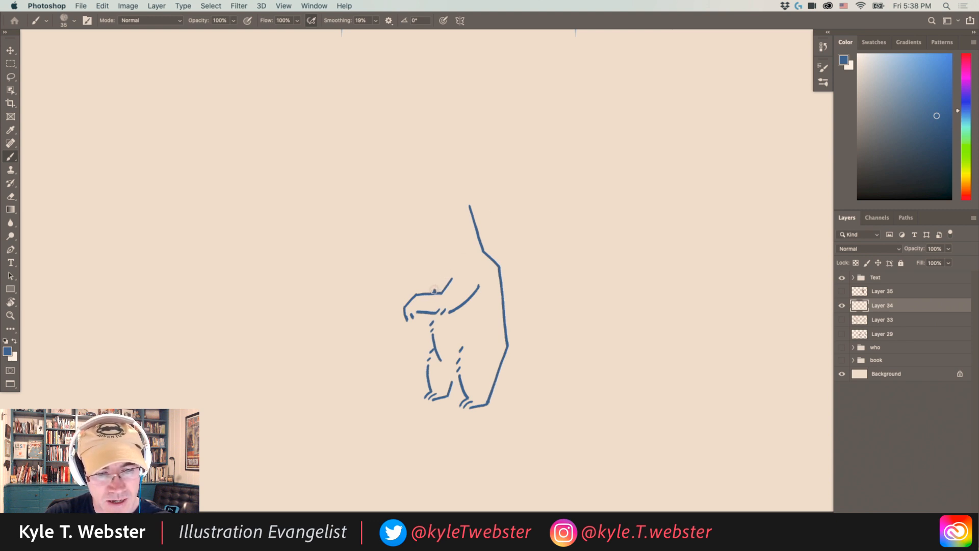
drag(435, 291, 437, 269)
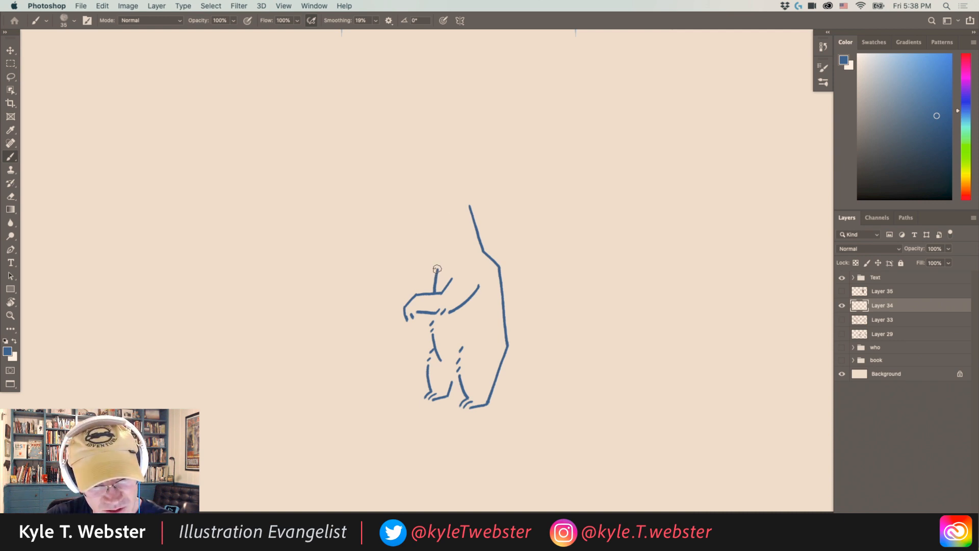
drag(434, 264, 442, 257)
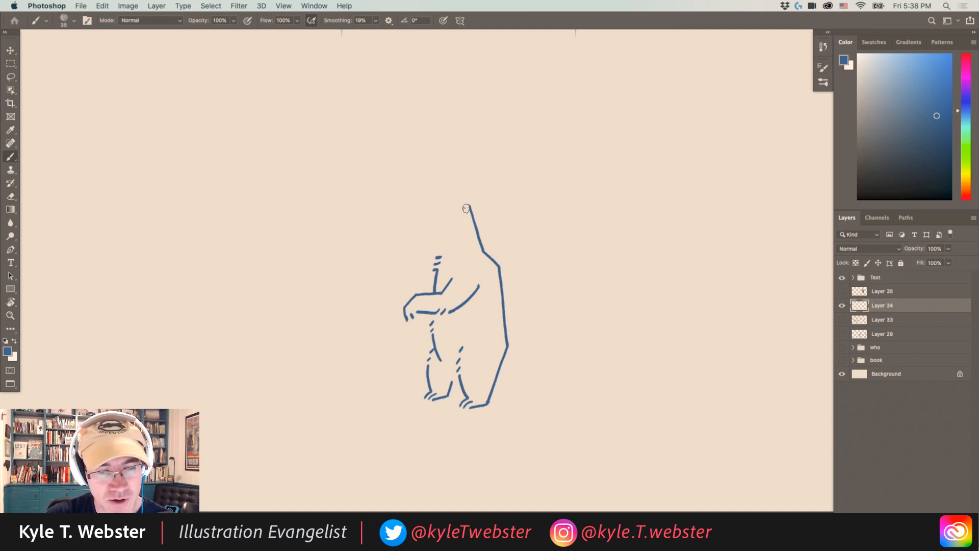
Step: Draw the bear's head in profile with a rounded ear, forehead, snout and jaw curving down to fur dashes at the throat
mouse_move(465, 209)
mouse_down()
mouse_move(468, 196)
mouse_move(459, 204)
mouse_up()
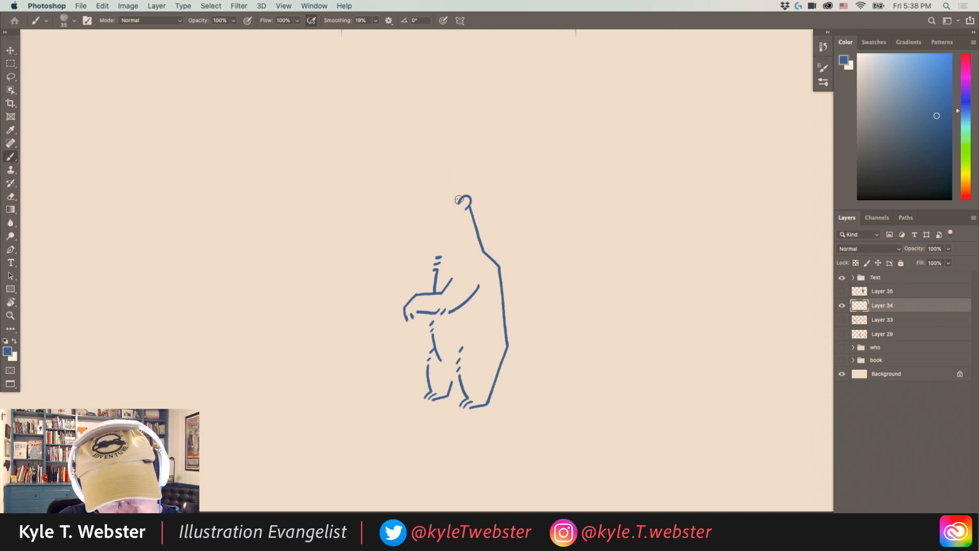
drag(458, 200, 439, 194)
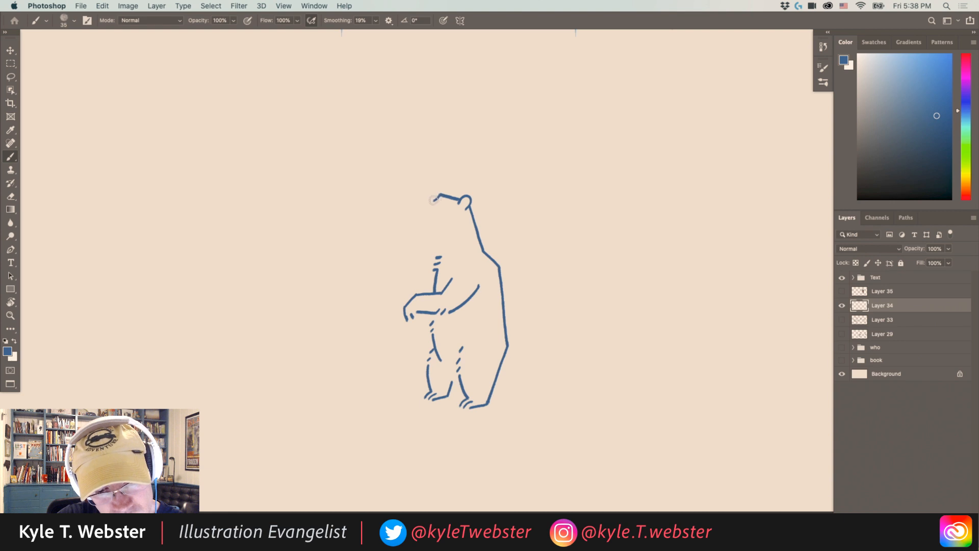
drag(427, 200, 416, 198)
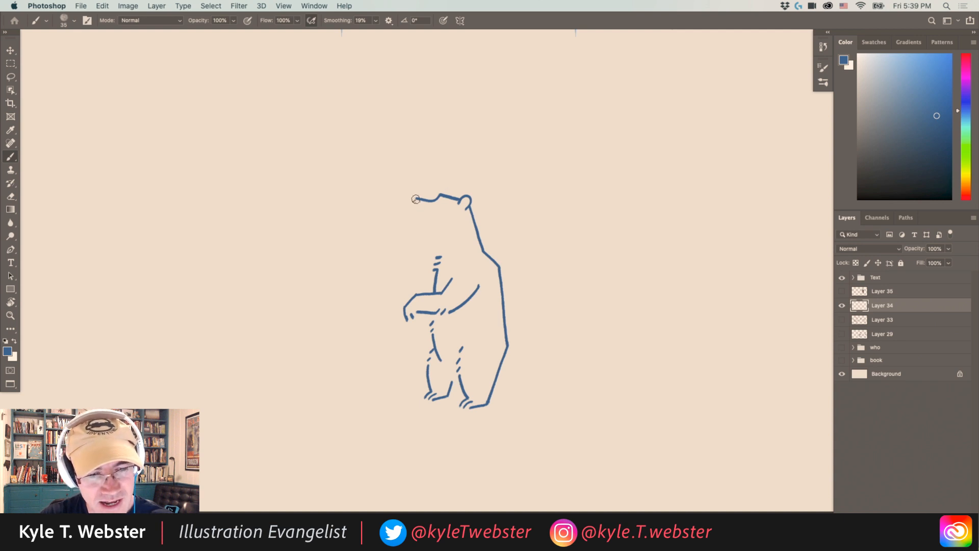
drag(415, 199, 417, 218)
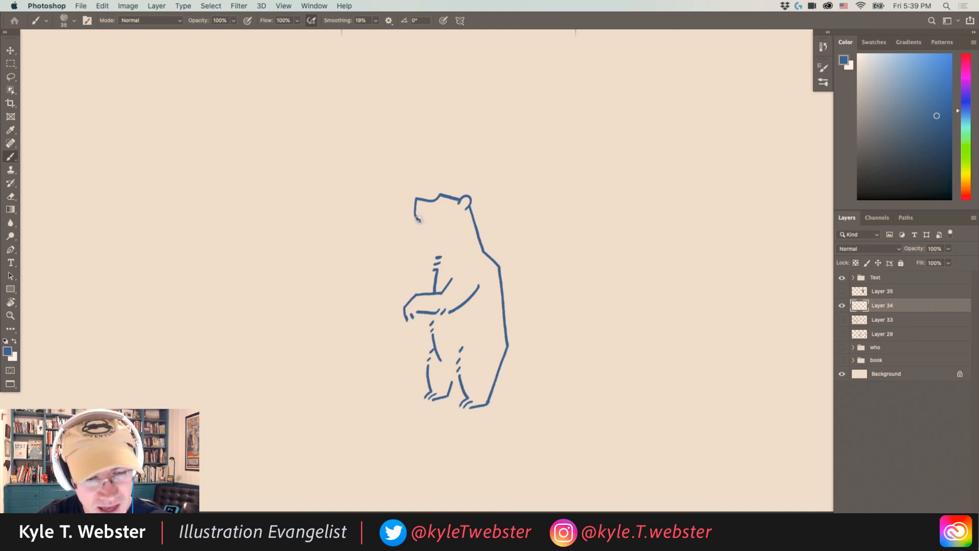
drag(418, 220, 437, 239)
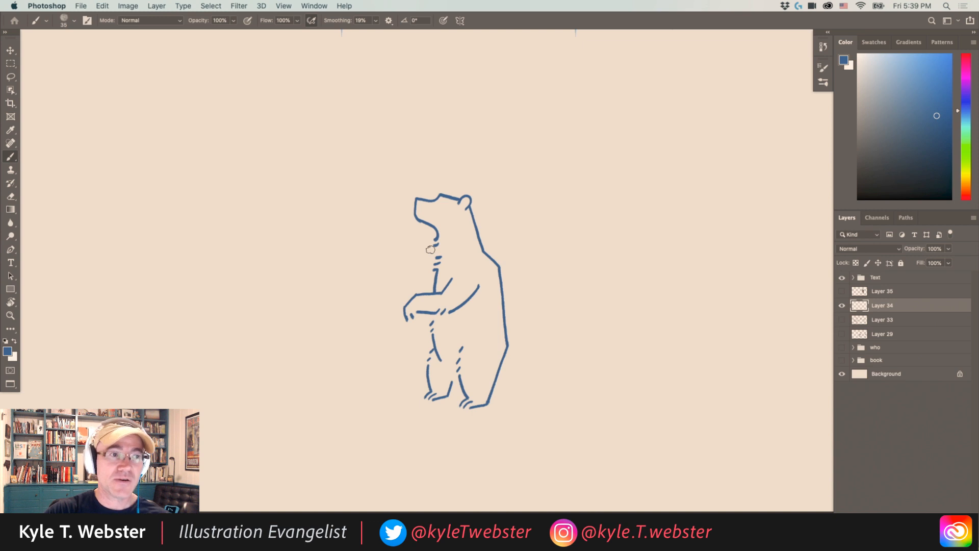
Step: Draw the upper edge of the bear's raised far arm from the chest, ending in a paw with short toe marks
drag(438, 243, 426, 262)
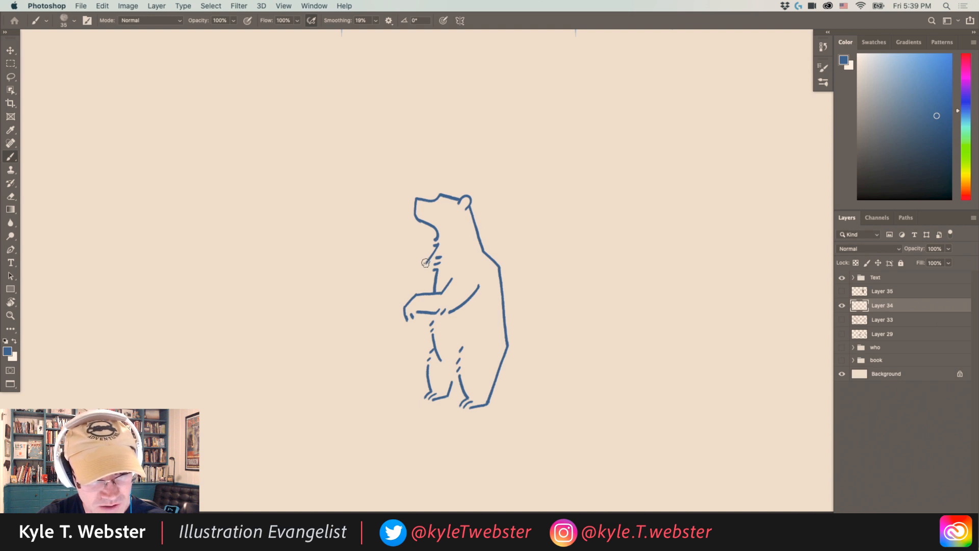
drag(425, 262, 410, 243)
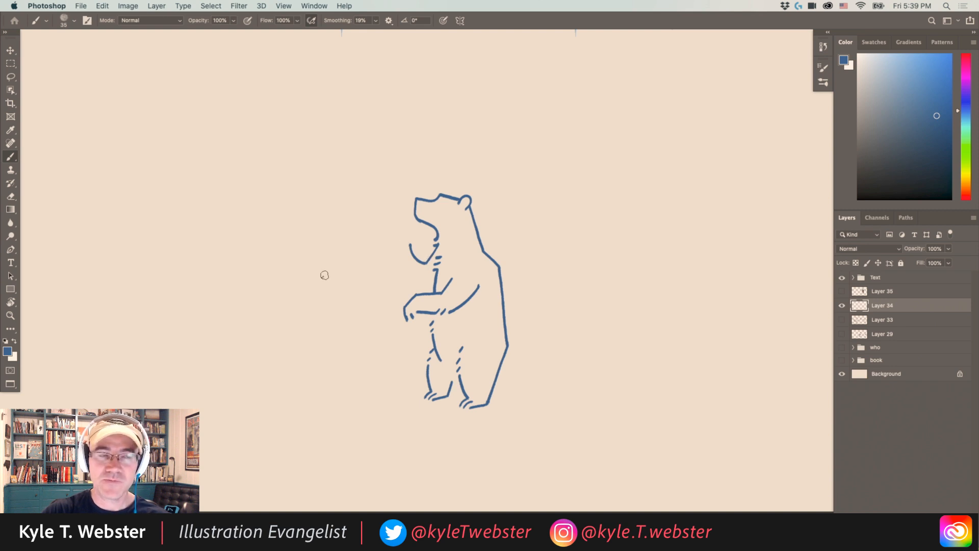
drag(411, 245, 401, 240)
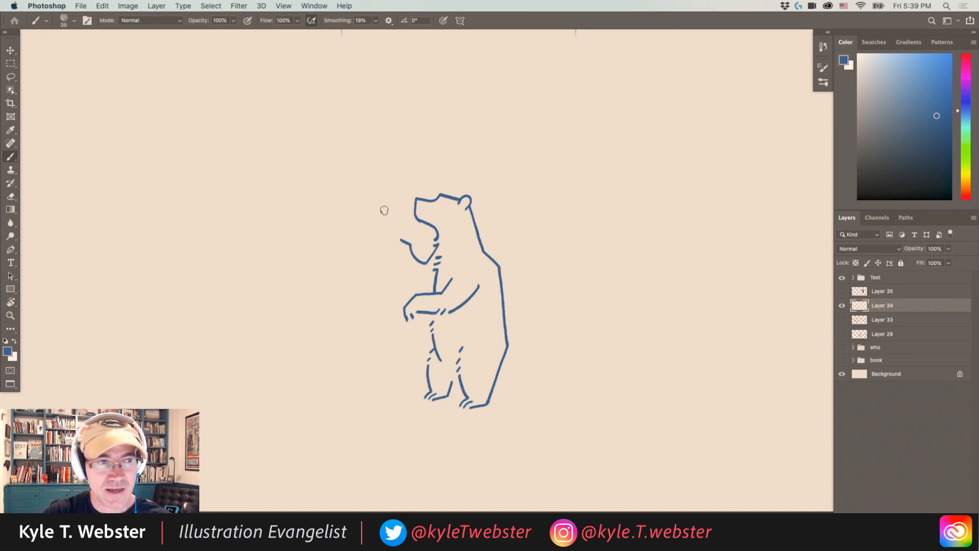
drag(399, 233, 391, 244)
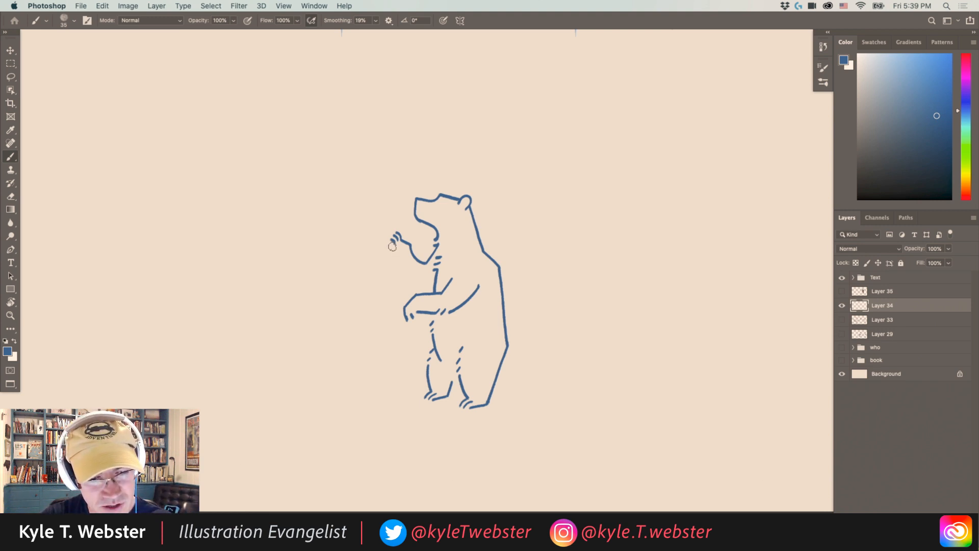
drag(392, 246, 394, 255)
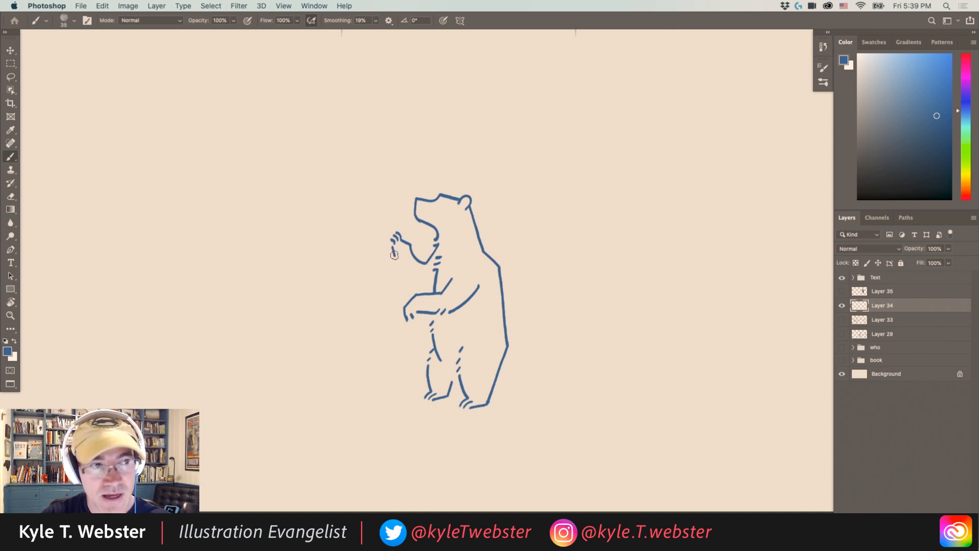
drag(394, 253, 399, 257)
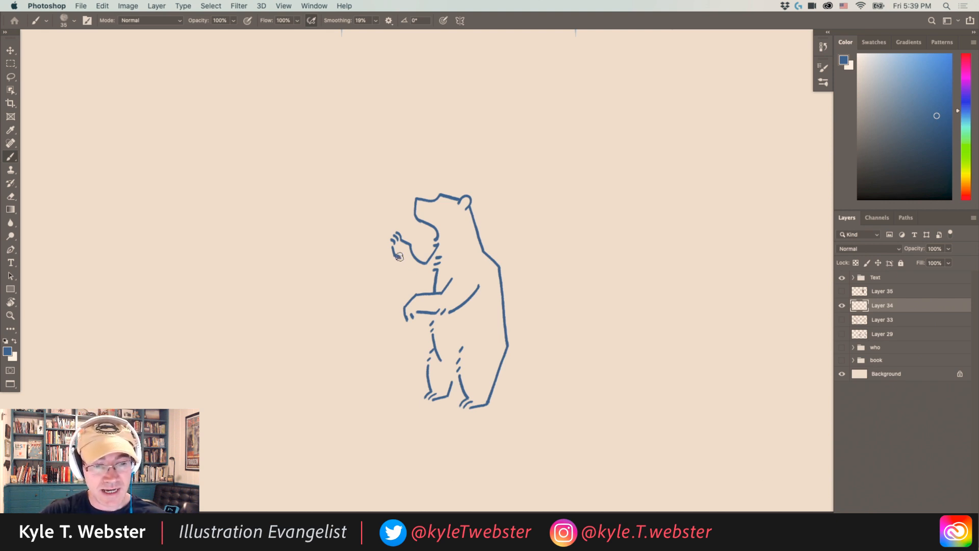
Step: Draw the underside of the raised forearm, with fur dashes at the elbow and a short line back to the chest
drag(399, 257, 408, 281)
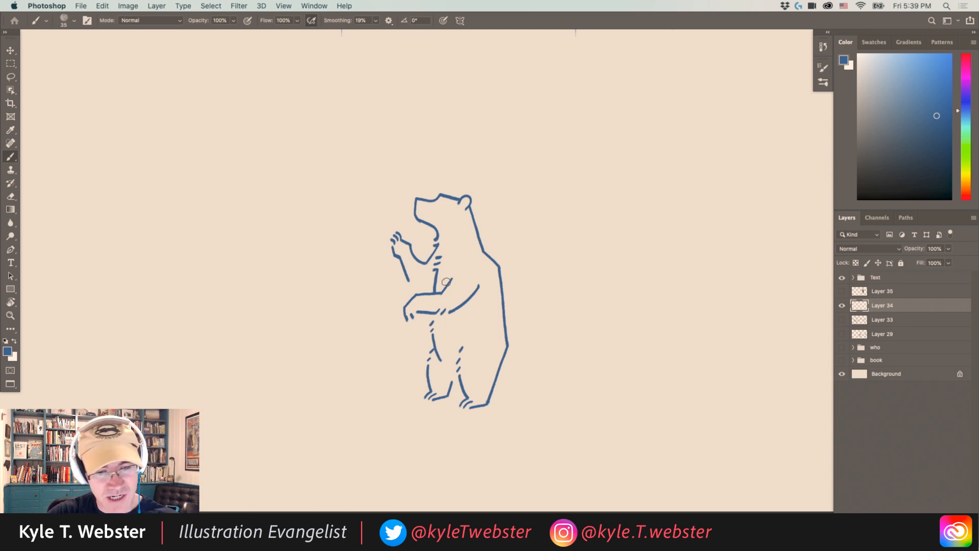
drag(408, 287, 416, 284)
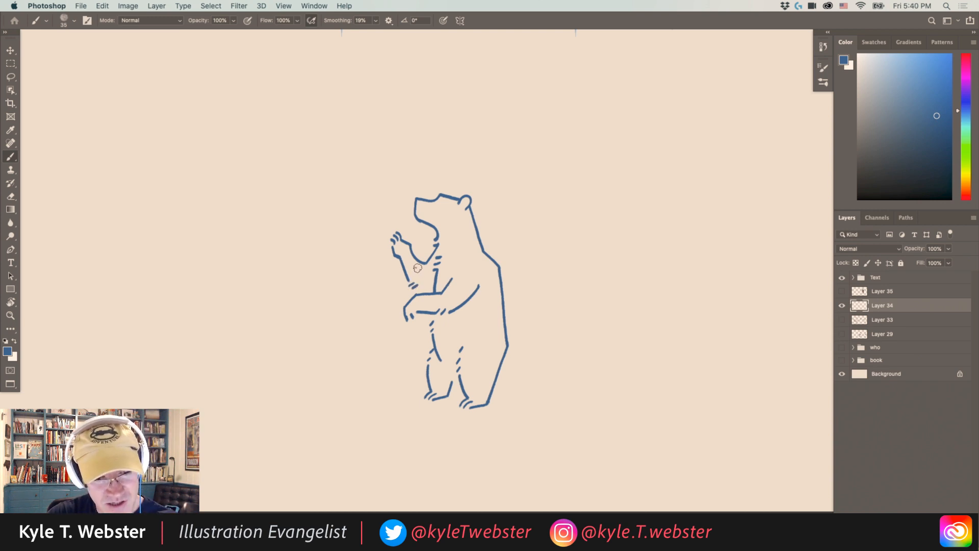
drag(416, 286, 434, 292)
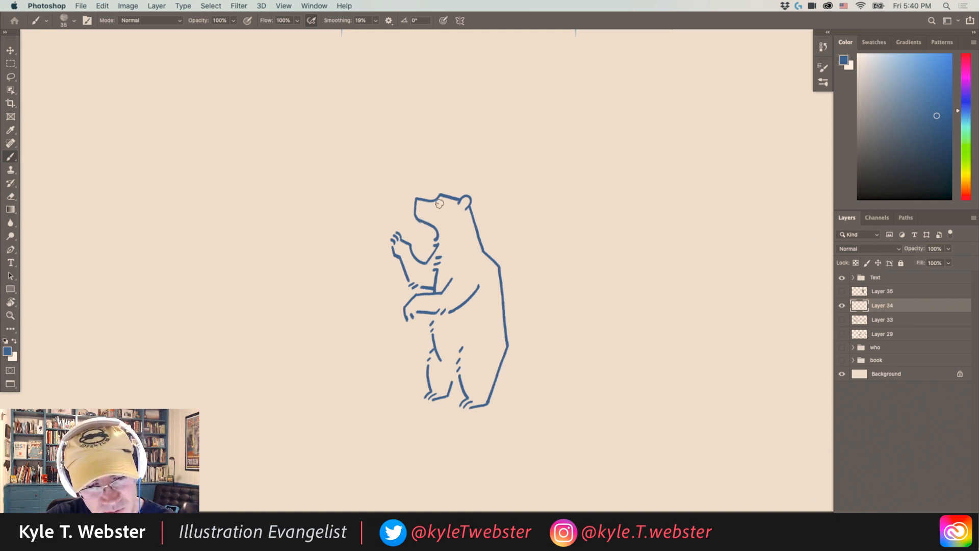
Step: Add the bear's eye, nostril and mouth, and scatter short fur dashes over the neck, shoulder, side and legs
click(440, 204)
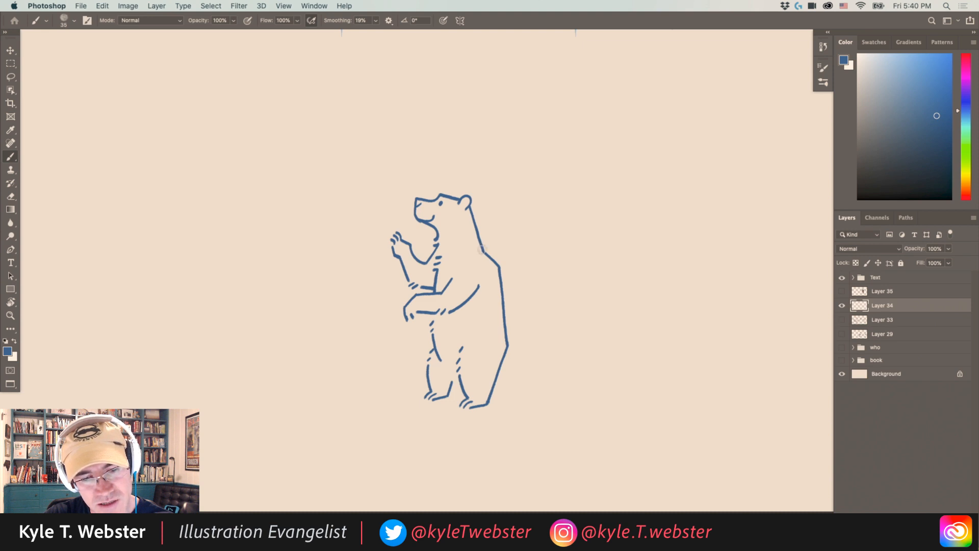
drag(472, 251, 459, 255)
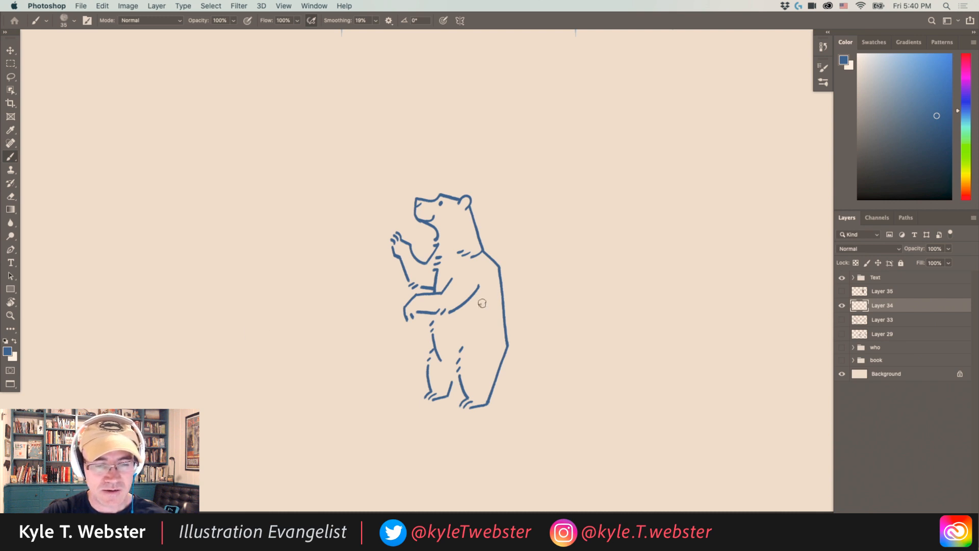
mouse_move(483, 287)
mouse_down()
mouse_move(473, 325)
mouse_move(481, 334)
mouse_move(490, 318)
mouse_up()
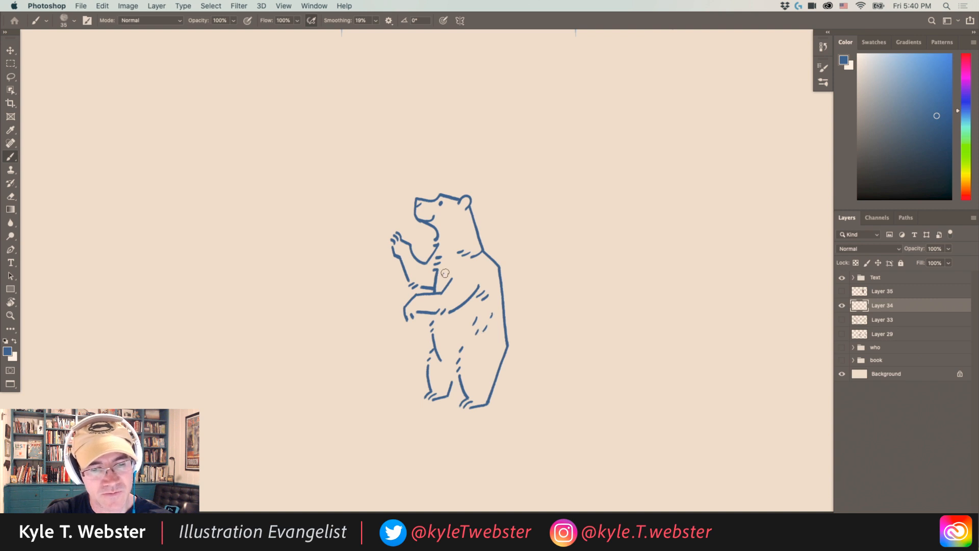
drag(466, 272, 464, 277)
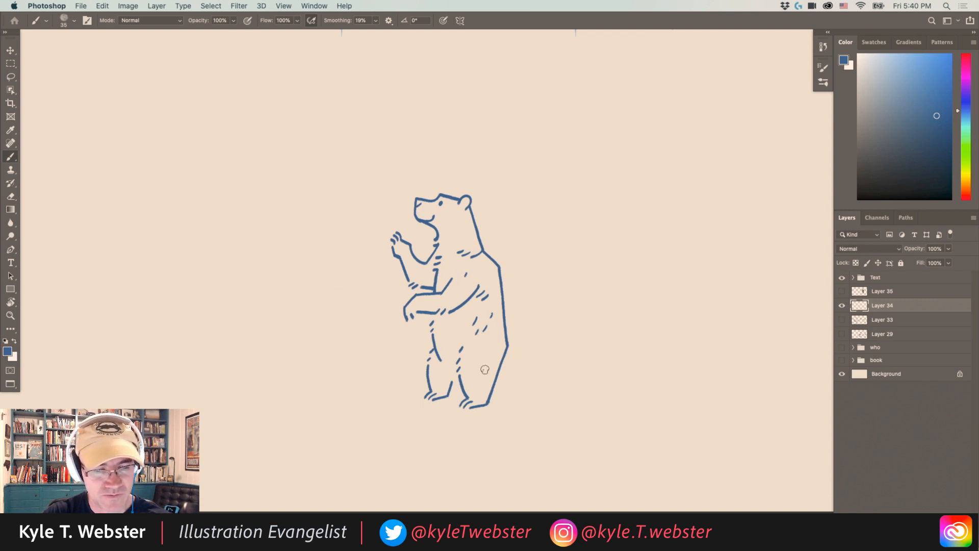
drag(483, 367, 479, 373)
drag(488, 366, 434, 386)
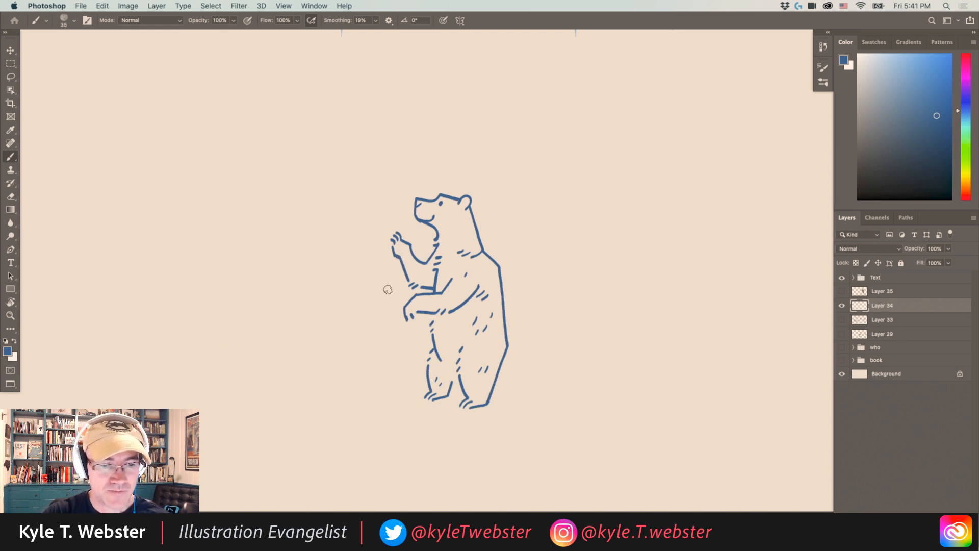
Step: Draw the near edge of a tree trunk above and below the raised paw, with a double-lined branch extending over the bear's head
scroll(395, 330, up, 3)
scroll(395, 330, left, 3)
scroll(365, 382, up, 1)
scroll(364, 381, left, 1)
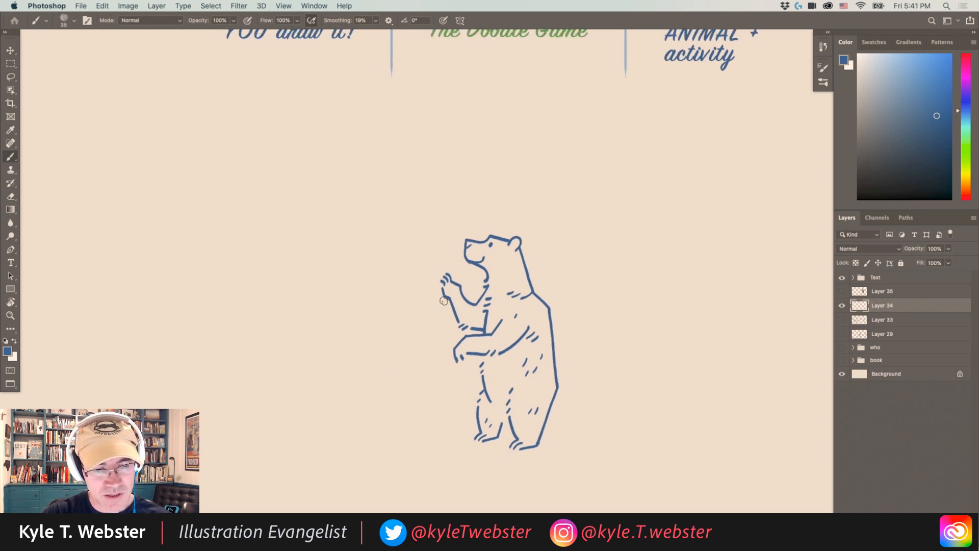
drag(444, 302, 444, 442)
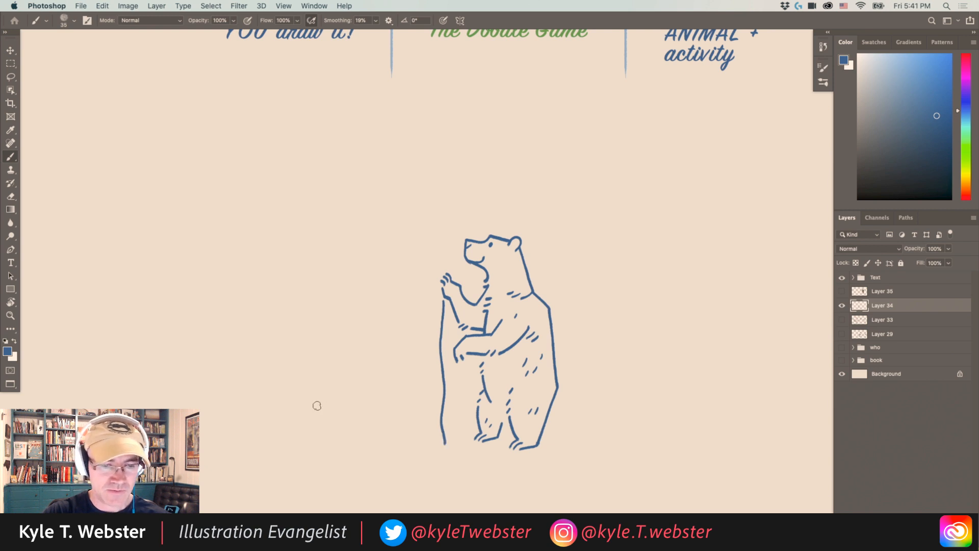
drag(448, 269, 447, 199)
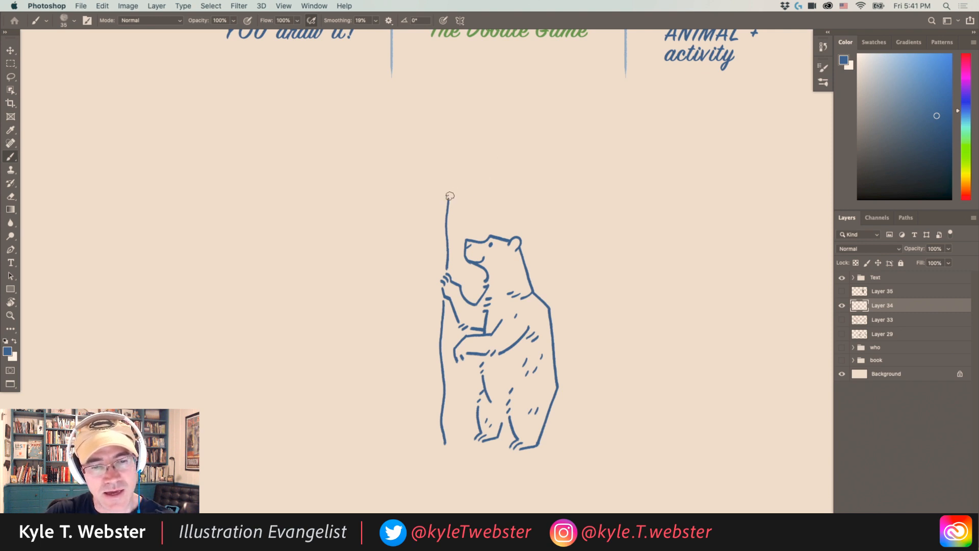
mouse_move(447, 195)
mouse_down()
mouse_move(447, 172)
mouse_move(518, 157)
mouse_up()
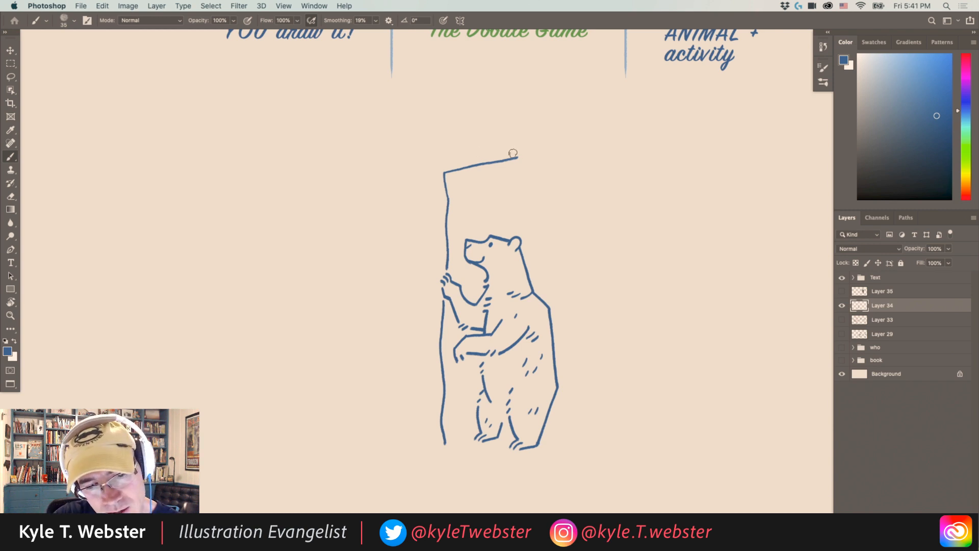
mouse_move(512, 154)
mouse_down()
mouse_move(443, 167)
mouse_move(441, 140)
mouse_up()
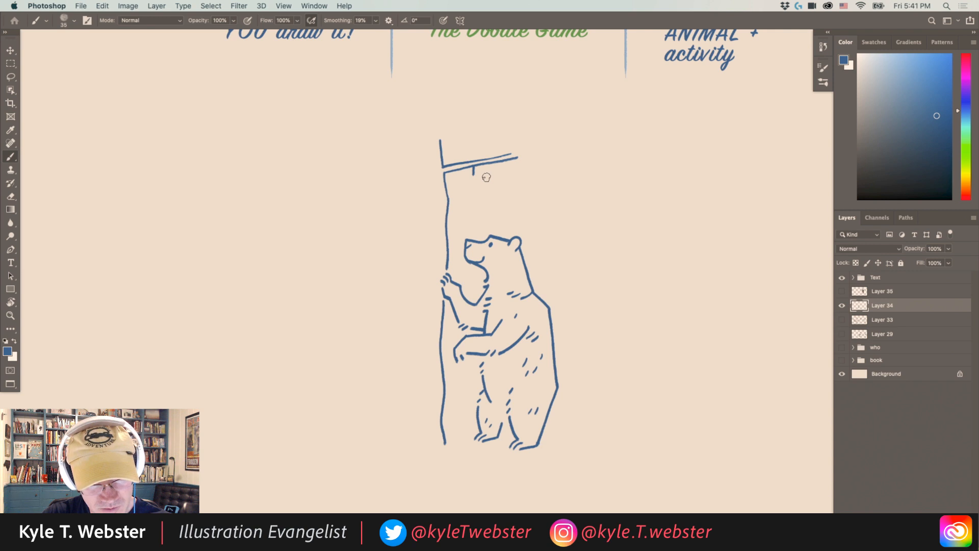
Step: Draw a round beehive hanging from the branch and fill it with crosshatched lines
mouse_move(483, 176)
mouse_down()
mouse_move(458, 192)
mouse_move(470, 209)
mouse_move(488, 204)
mouse_move(485, 175)
mouse_up()
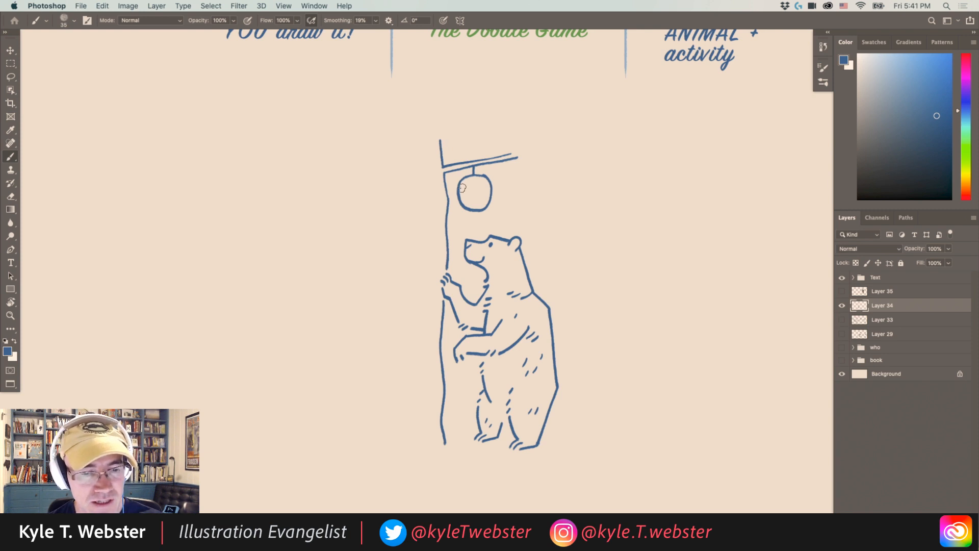
mouse_move(474, 166)
mouse_down()
mouse_move(468, 207)
mouse_move(484, 193)
mouse_move(471, 198)
mouse_move(484, 184)
mouse_move(468, 187)
mouse_move(475, 179)
mouse_move(481, 205)
mouse_up()
mouse_move(464, 204)
mouse_down()
mouse_move(486, 178)
mouse_move(491, 187)
mouse_up()
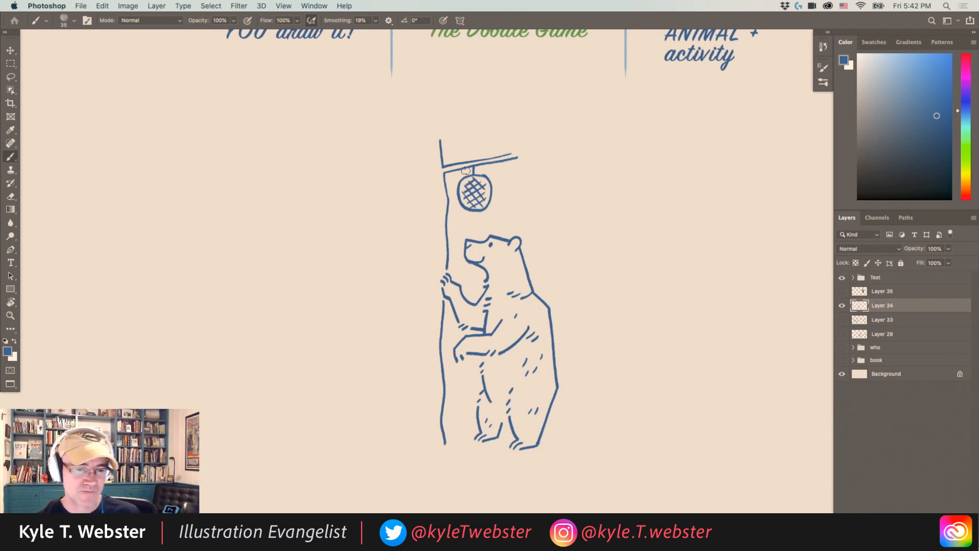
Step: Scatter small dots around the beehive as flying bees
click(504, 181)
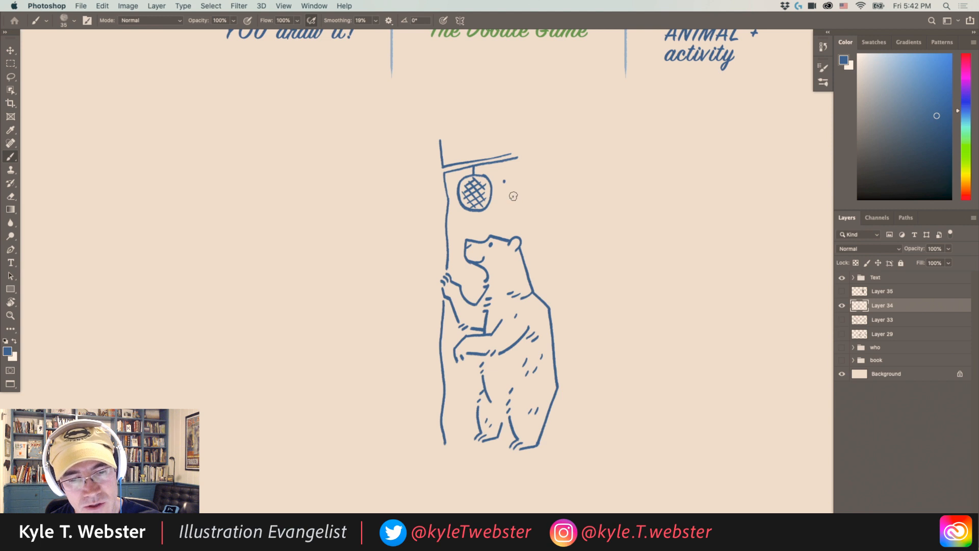
click(514, 197)
click(501, 209)
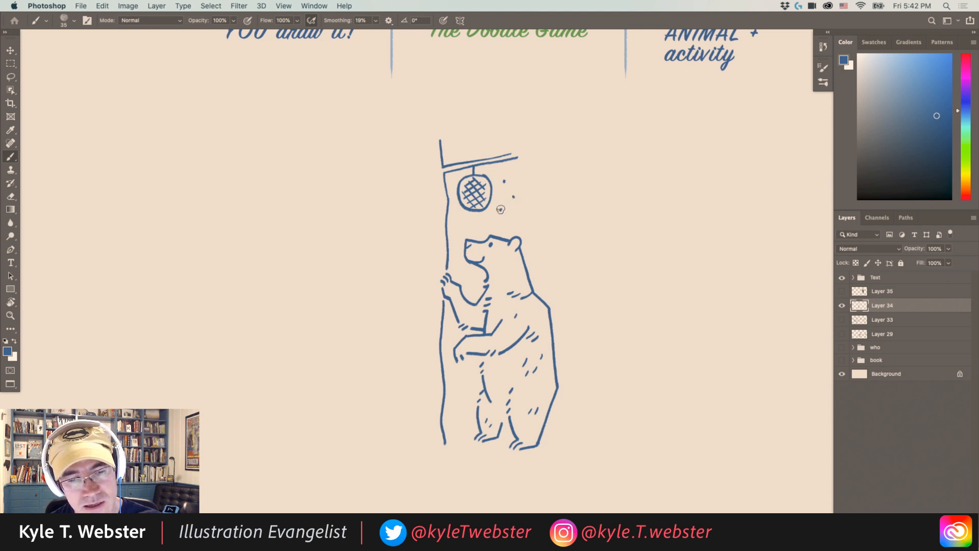
click(501, 200)
click(524, 184)
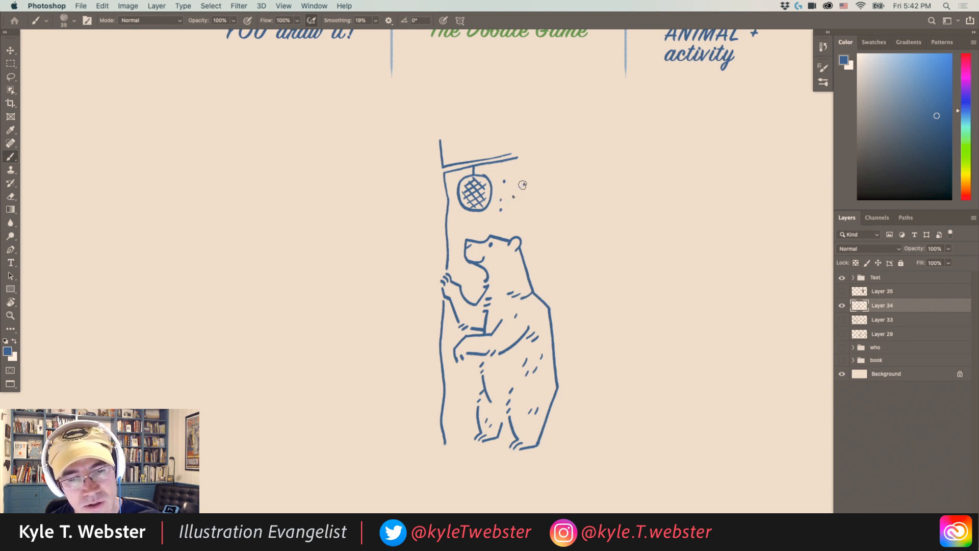
click(468, 222)
click(453, 182)
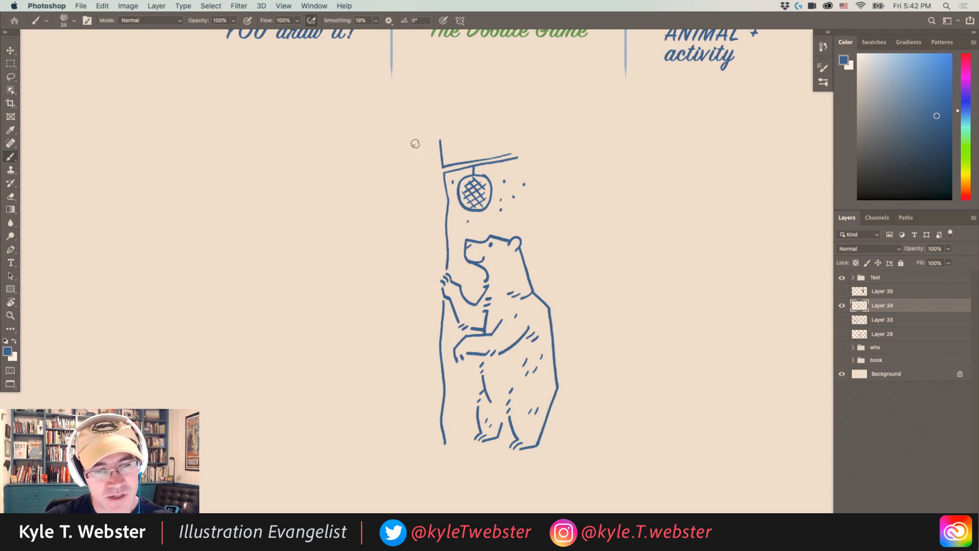
Step: Draw the far edge of the tree trunk flaring at the ground, with short ground dashes beside both trunk edges
mouse_move(414, 143)
mouse_down()
mouse_move(419, 230)
mouse_move(404, 405)
mouse_move(397, 439)
mouse_move(387, 442)
mouse_up()
drag(447, 442, 455, 442)
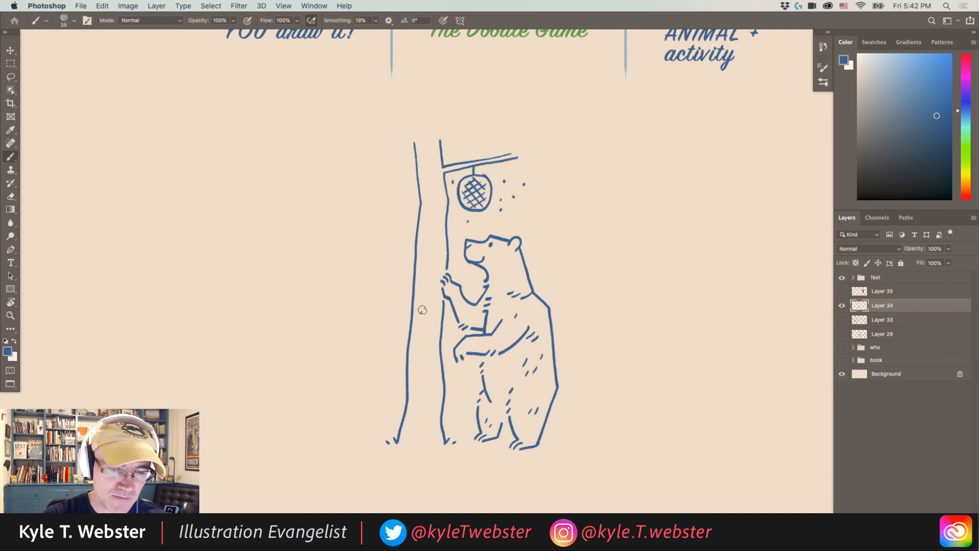
Step: Move the finished bear and tree drawing to the right side of the canvas, below the "ANIMAL + activity" heading
key(super+minus)
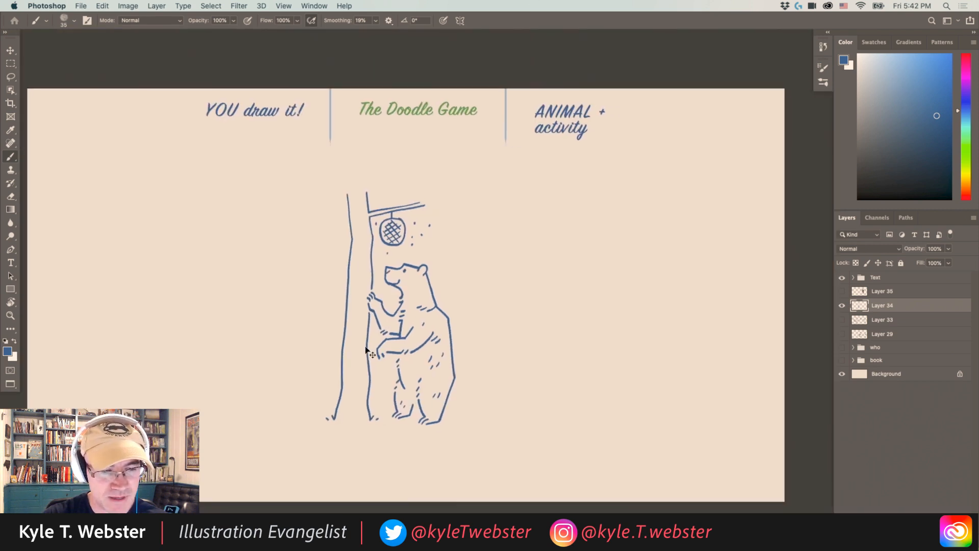
drag(366, 349, 649, 358)
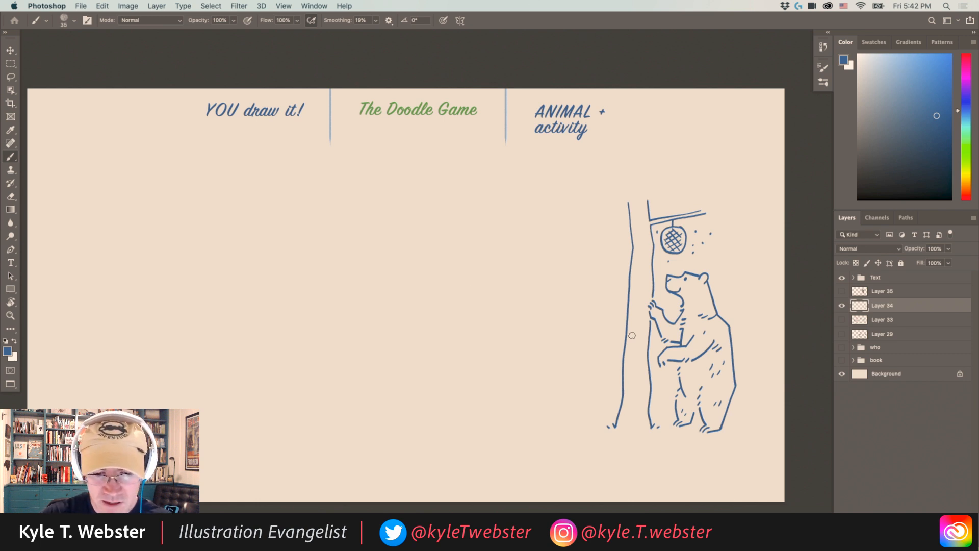
drag(461, 314, 477, 321)
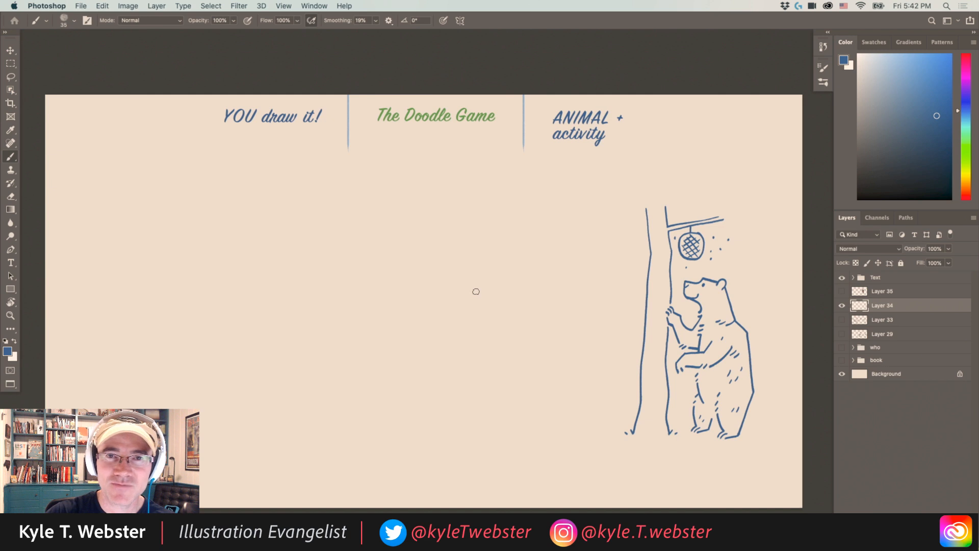
drag(414, 364, 418, 359)
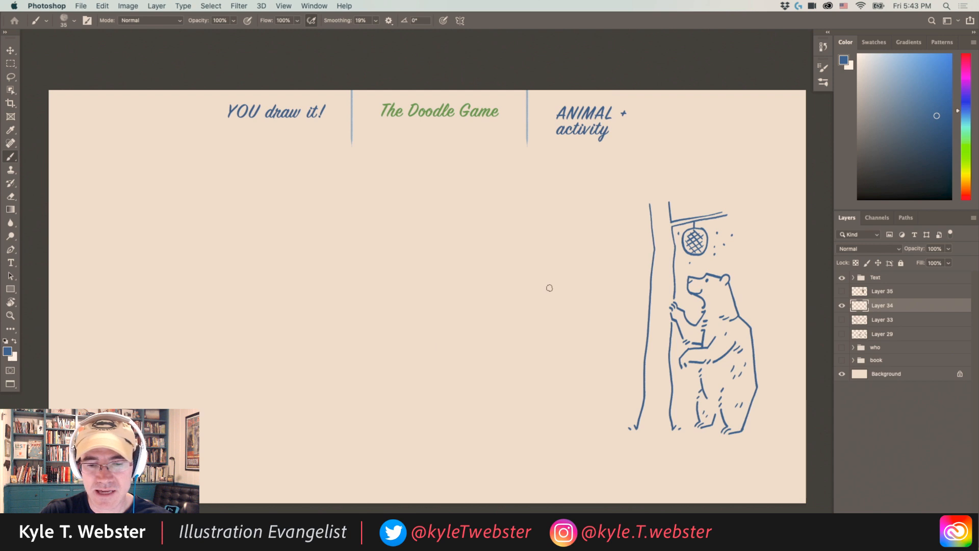
Step: On a new layer, draw one continuous abstract squiggle left of the bear with a U-shaped curve, a squared notch and a short curved tail
drag(534, 308, 463, 317)
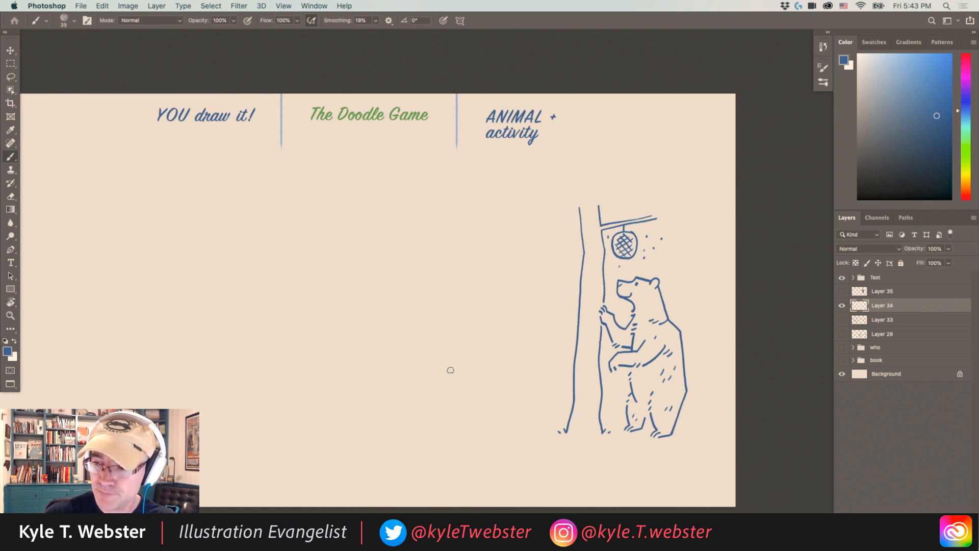
drag(263, 350, 327, 351)
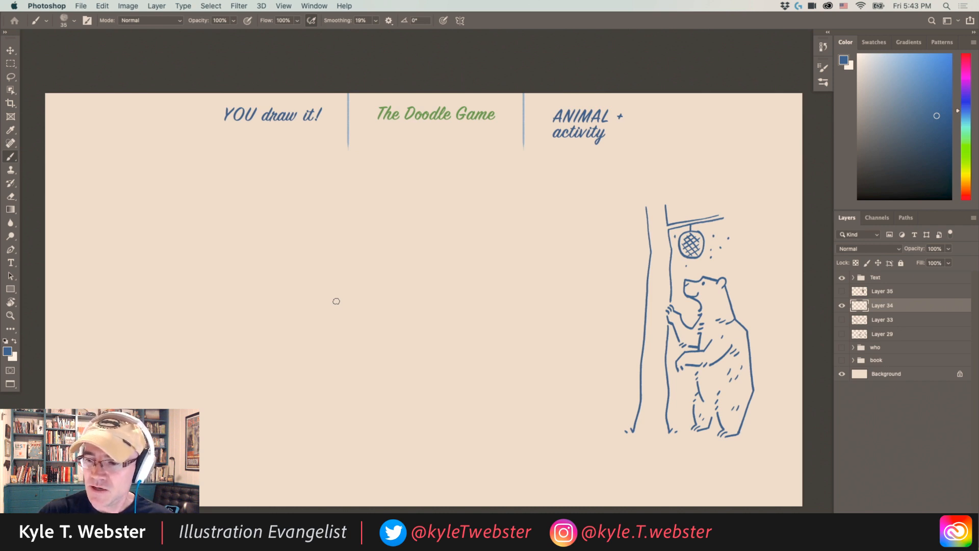
drag(346, 317, 347, 316)
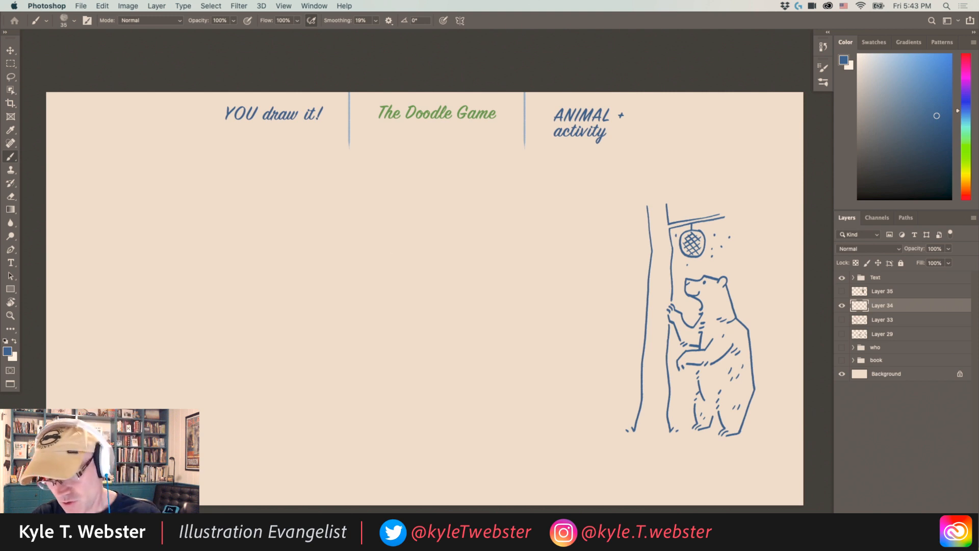
key(super+shift+alt+n)
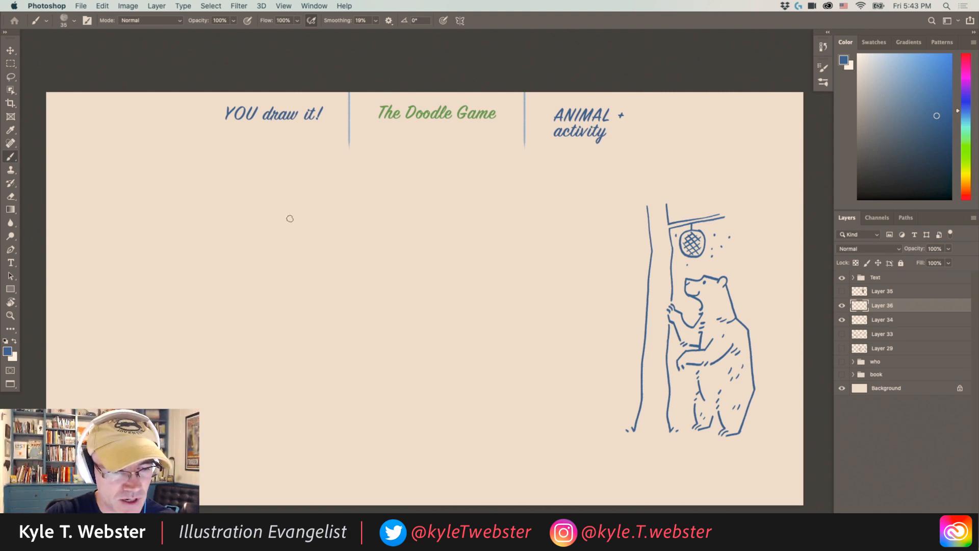
mouse_move(290, 219)
mouse_down()
mouse_move(328, 297)
mouse_move(300, 318)
mouse_move(239, 263)
mouse_move(222, 277)
mouse_move(240, 297)
mouse_move(228, 304)
mouse_move(215, 345)
mouse_up()
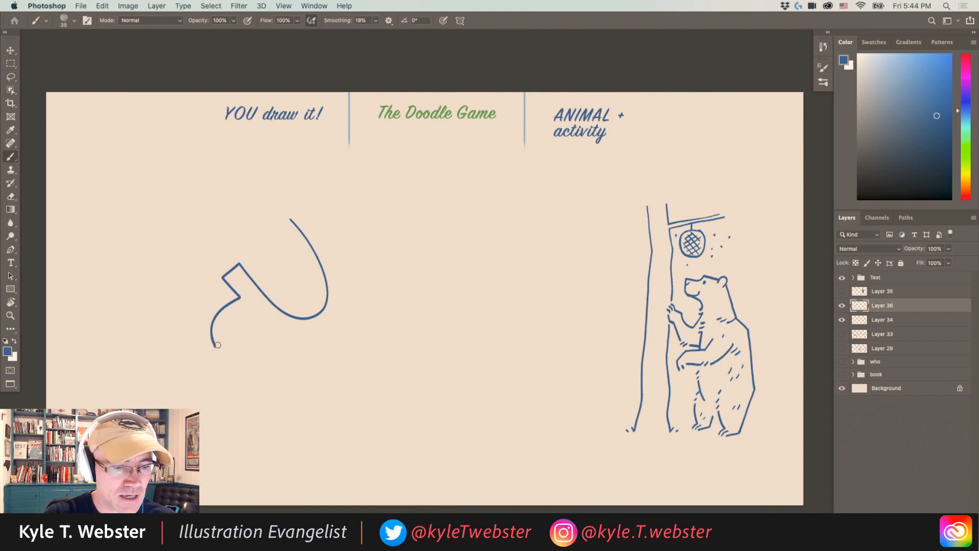
scroll(215, 337, left, 3)
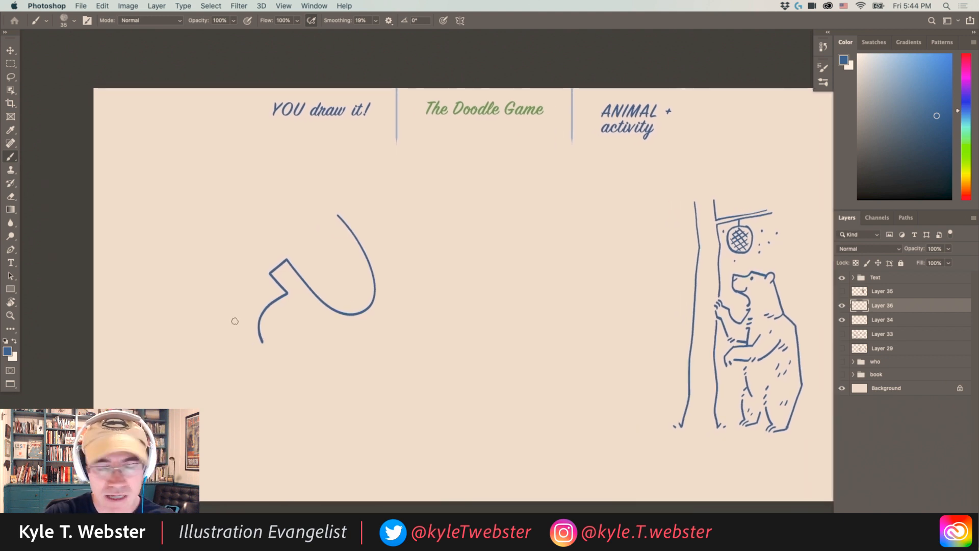
key(r)
mouse_move(199, 292)
mouse_down()
mouse_move(199, 273)
mouse_move(239, 206)
mouse_move(301, 153)
mouse_move(260, 184)
mouse_move(242, 341)
mouse_move(306, 426)
mouse_move(492, 415)
mouse_move(537, 368)
mouse_move(531, 328)
mouse_move(484, 281)
mouse_up()
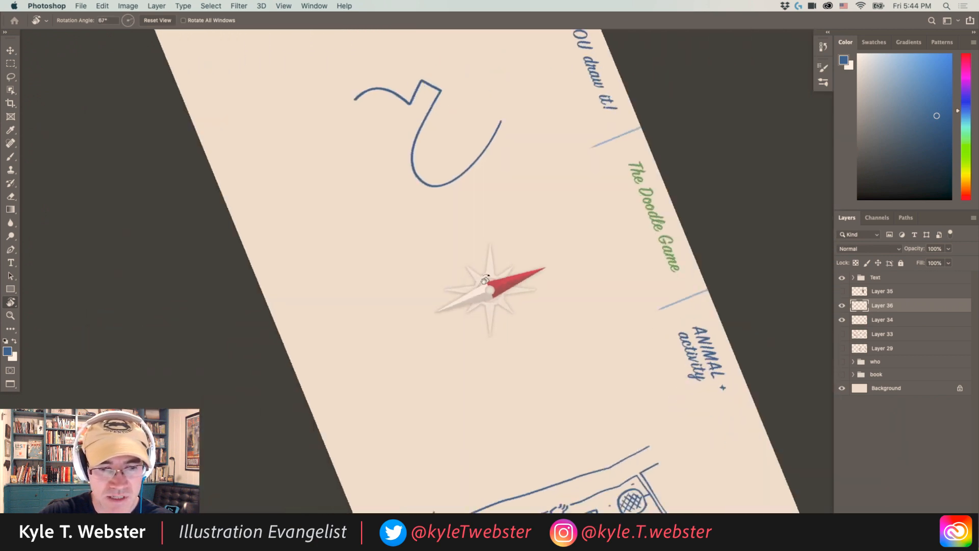
key(Escape)
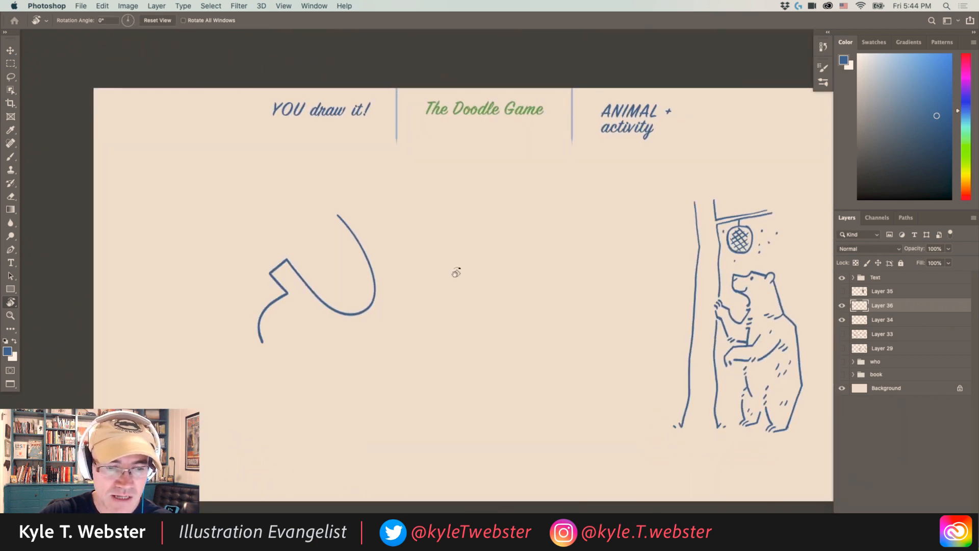
key(b)
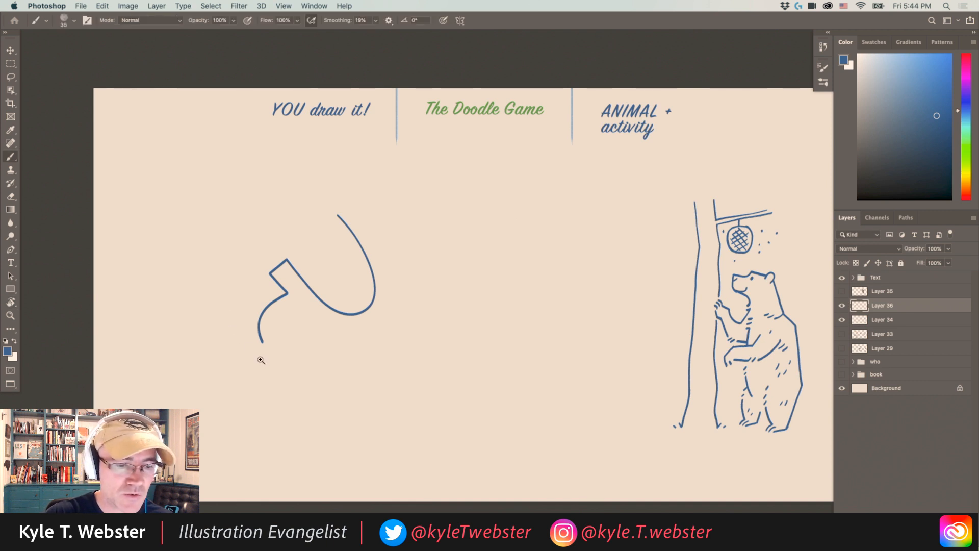
Step: Treat the squiggle, seen tilted about 36° counterclockwise, as a big-nosed face profile and draw a curved closed eye behind the nose
drag(262, 352, 212, 349)
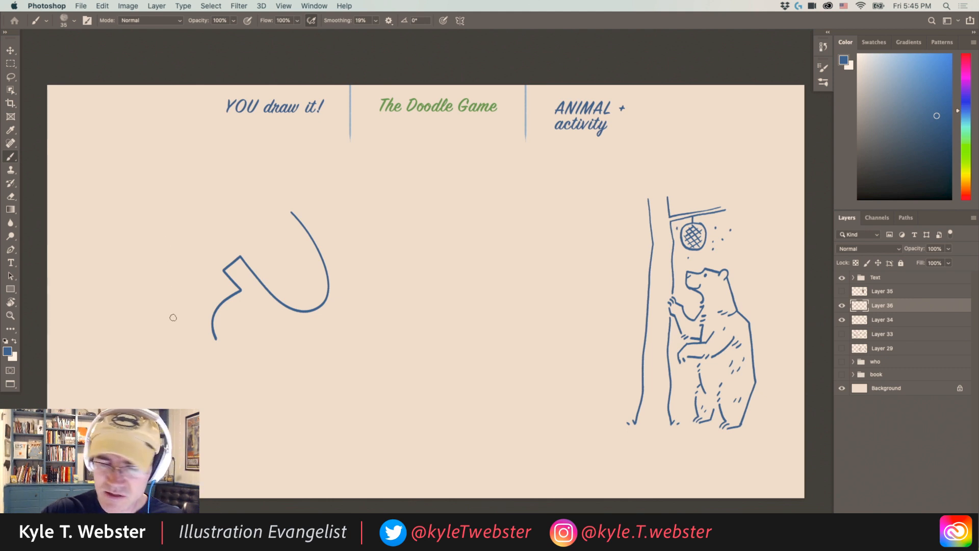
key(r)
mouse_move(169, 335)
mouse_down()
mouse_move(177, 273)
mouse_move(314, 143)
mouse_move(414, 129)
mouse_move(484, 146)
mouse_move(543, 197)
mouse_move(540, 189)
mouse_move(415, 183)
mouse_move(326, 247)
mouse_move(288, 323)
mouse_move(320, 416)
mouse_up()
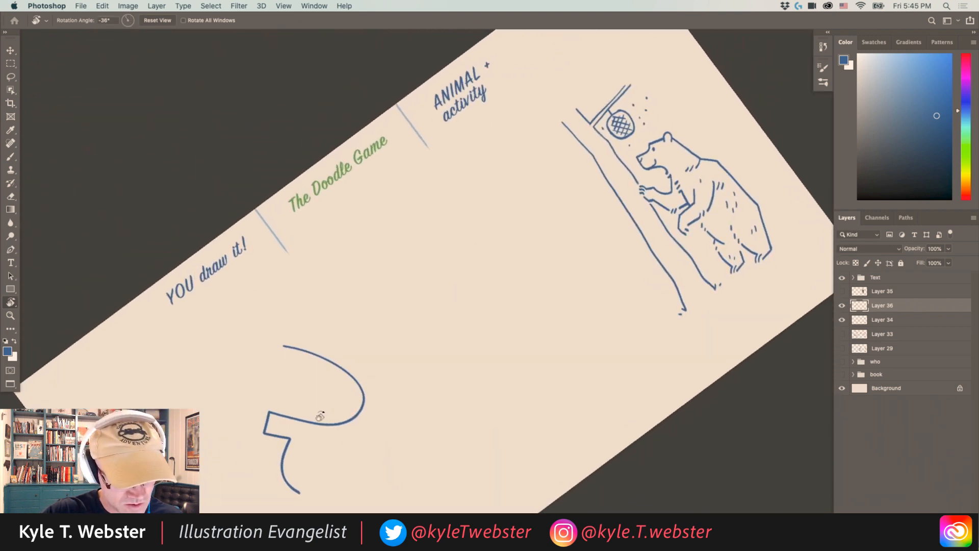
drag(222, 386, 332, 254)
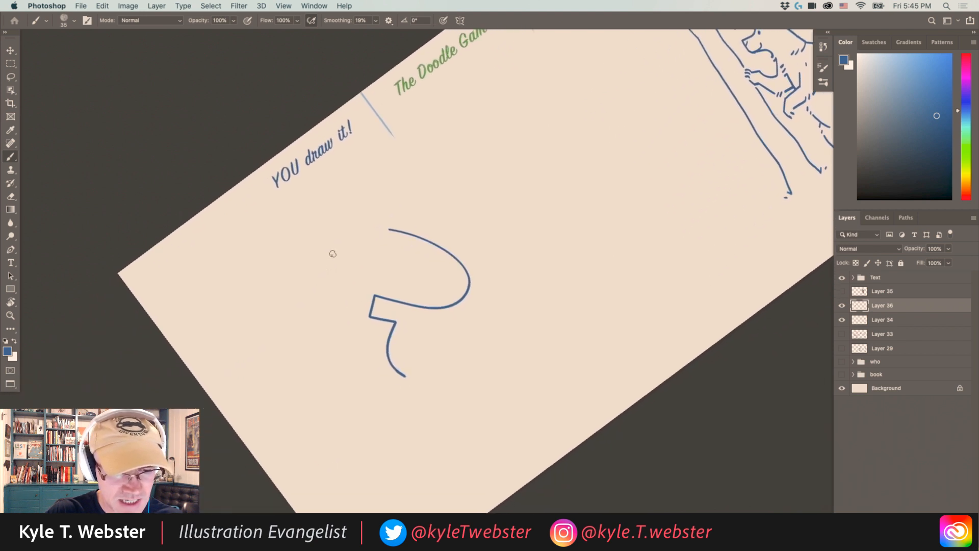
drag(396, 304, 404, 315)
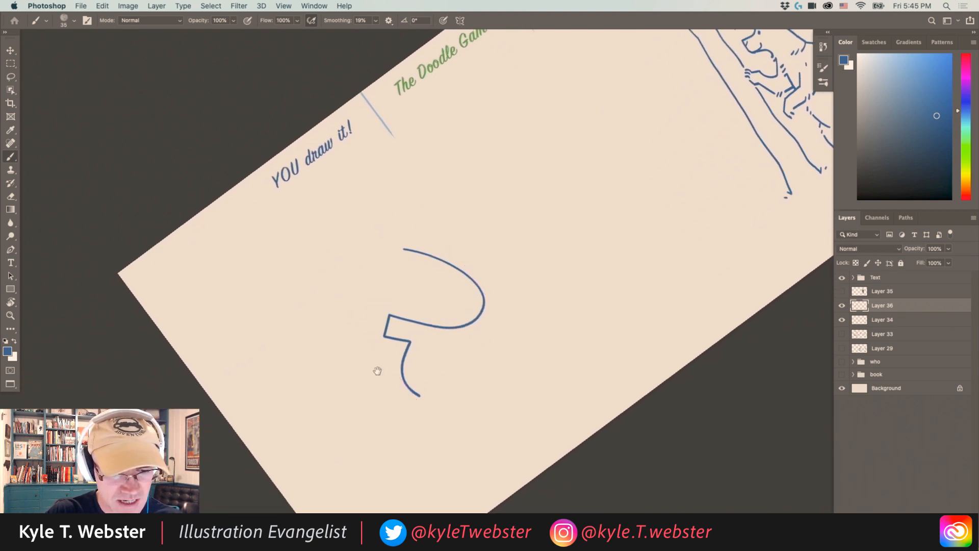
scroll(376, 371, up, 1)
drag(341, 316, 339, 262)
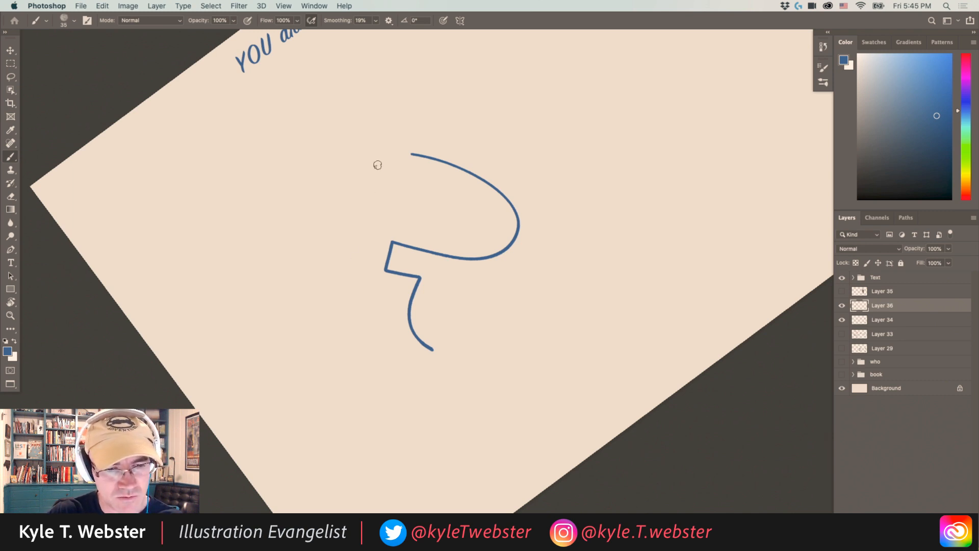
drag(378, 164, 338, 177)
drag(325, 222, 344, 295)
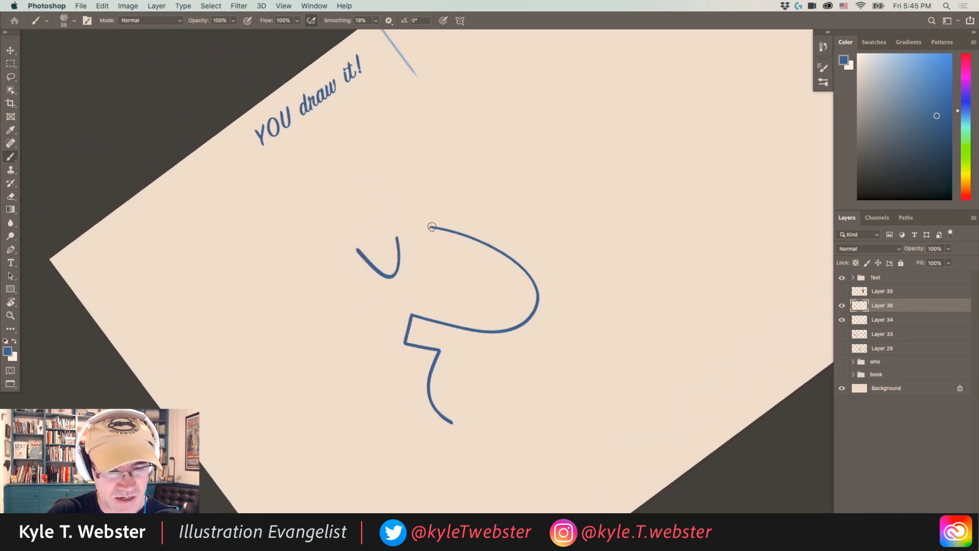
Step: Outline the forehead, hair tuft and back of the head, and complete the profile with lips, chin and the front of the neck
mouse_move(432, 227)
mouse_down()
mouse_move(348, 177)
mouse_move(381, 156)
mouse_move(362, 142)
mouse_move(335, 175)
mouse_move(280, 199)
mouse_move(272, 260)
mouse_move(297, 511)
mouse_up()
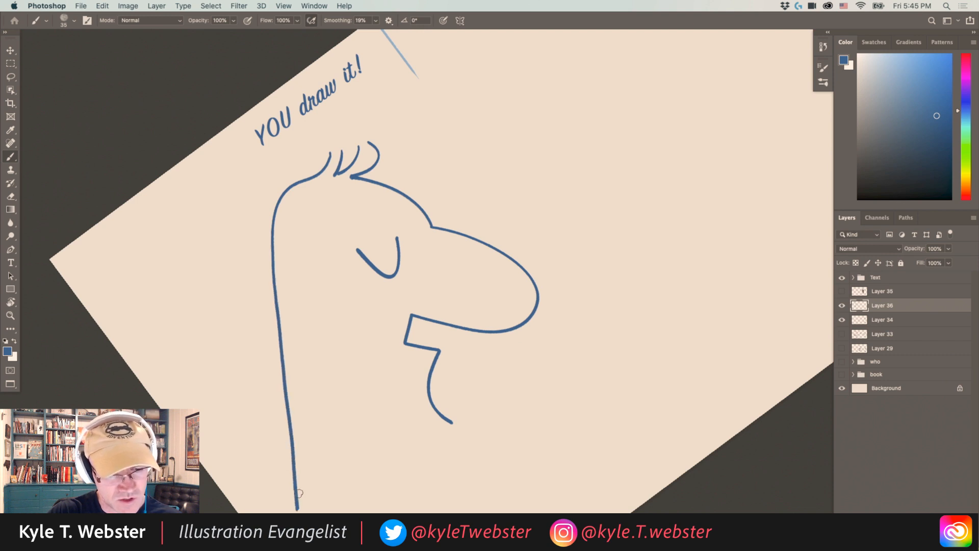
scroll(221, 299, down, 5)
mouse_move(421, 321)
mouse_down()
mouse_move(400, 331)
mouse_move(405, 357)
mouse_move(337, 364)
mouse_move(367, 435)
mouse_up()
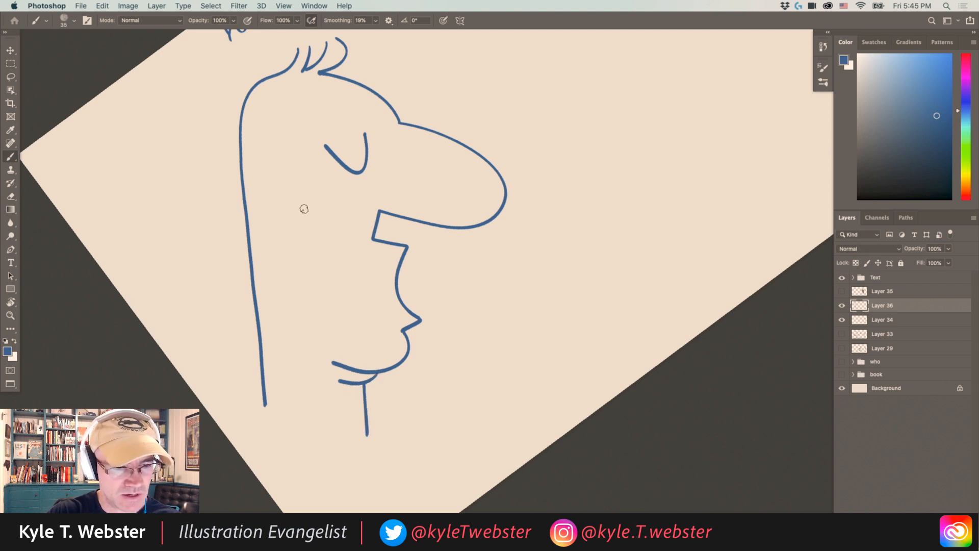
Step: Draw an ear with inner folds, a jagged eyebrow above the closed eye, and a curved nostril at the base of the nose
mouse_move(298, 191)
mouse_down()
mouse_move(268, 180)
mouse_move(279, 263)
mouse_move(296, 213)
mouse_move(277, 188)
mouse_move(291, 205)
mouse_move(284, 235)
mouse_up()
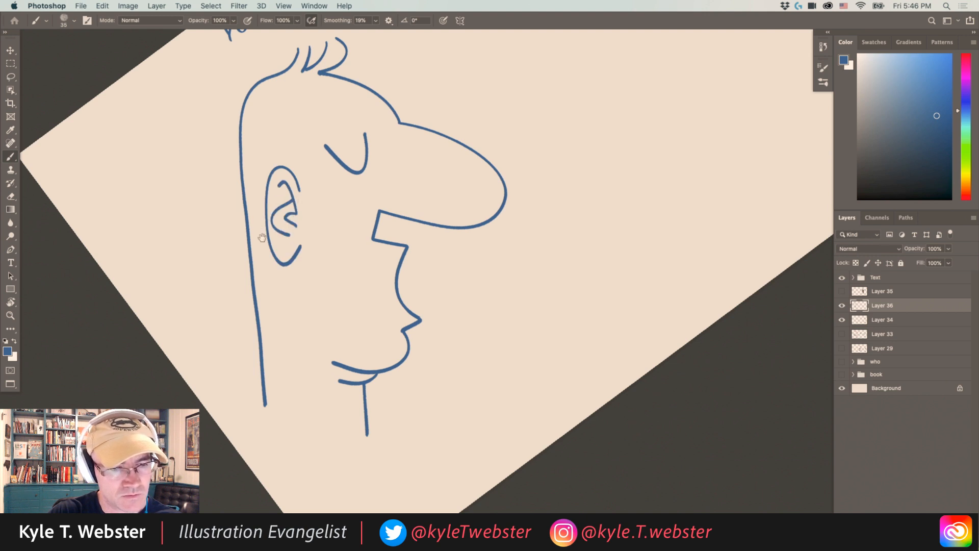
scroll(271, 219, up, 3)
drag(374, 157, 329, 175)
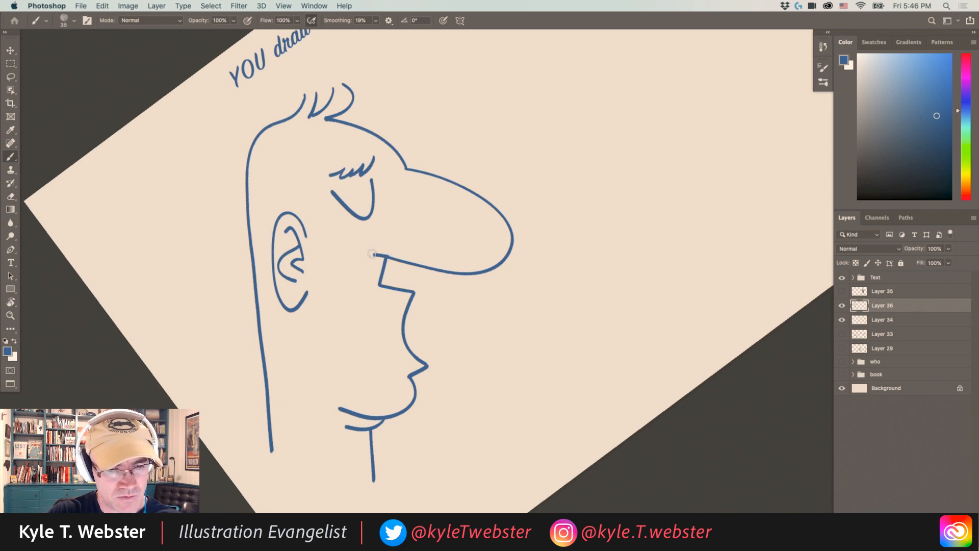
drag(376, 254, 406, 235)
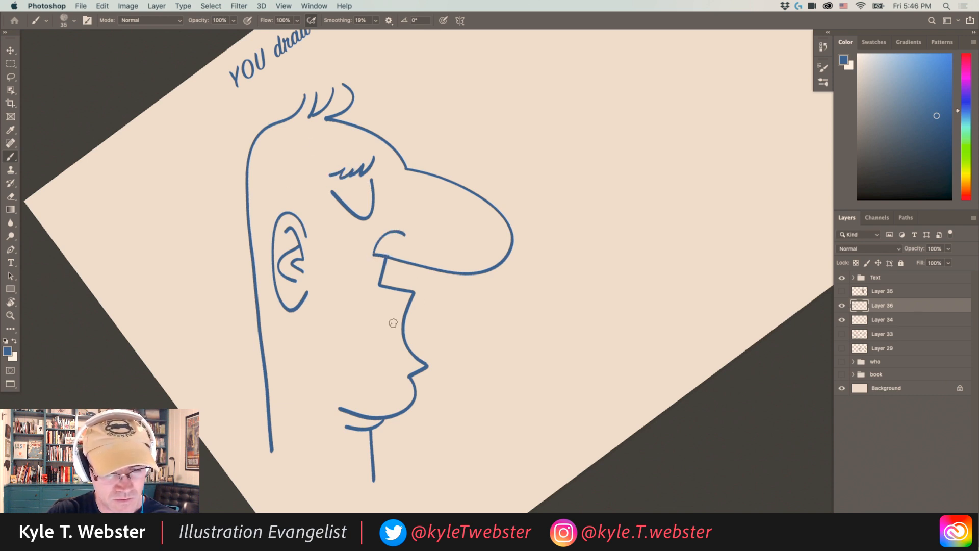
Step: Letter an underlined "OOOOOH!" in front of the mouth and draw a pair of joined music notes above it
mouse_move(445, 323)
mouse_down()
mouse_move(442, 332)
mouse_move(452, 321)
mouse_up()
mouse_move(469, 317)
mouse_down()
mouse_move(464, 323)
mouse_move(564, 295)
mouse_move(578, 310)
mouse_move(595, 299)
mouse_move(595, 308)
mouse_up()
drag(619, 264, 616, 301)
click(615, 316)
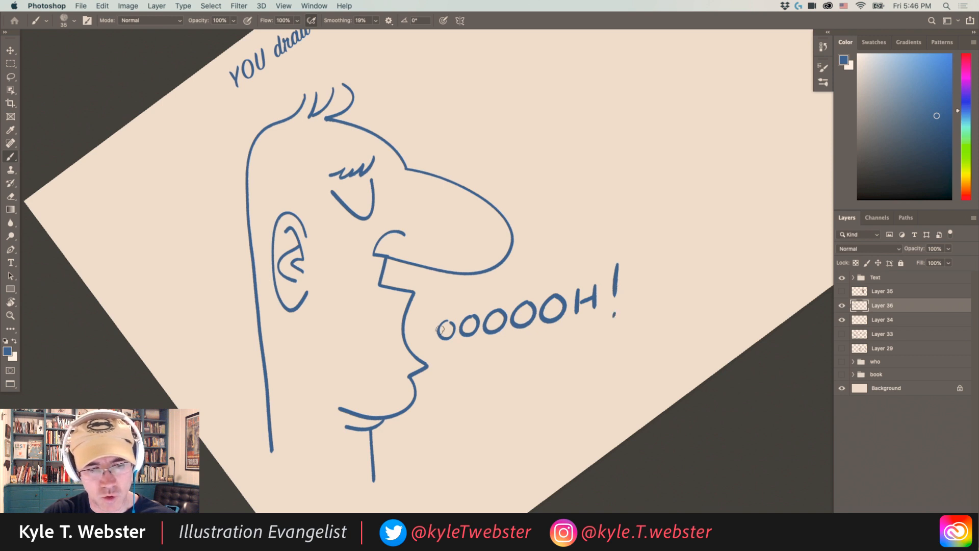
drag(437, 353, 595, 321)
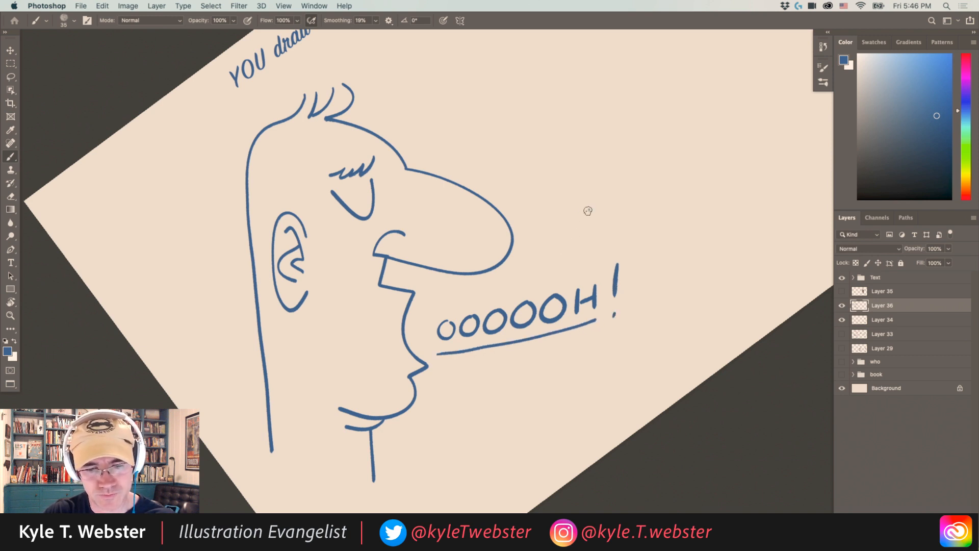
mouse_move(590, 209)
mouse_down()
mouse_move(557, 223)
mouse_move(552, 264)
mouse_up()
drag(591, 210, 583, 255)
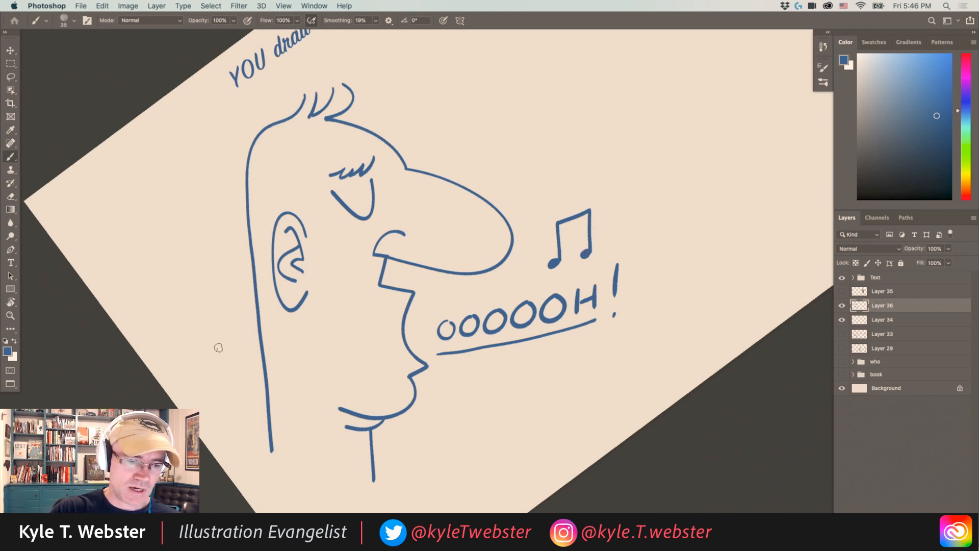
Step: Add a cheek line from the nostril toward the mouth, hair strokes between ear and eye, and short strokes below the ear
drag(373, 255, 378, 357)
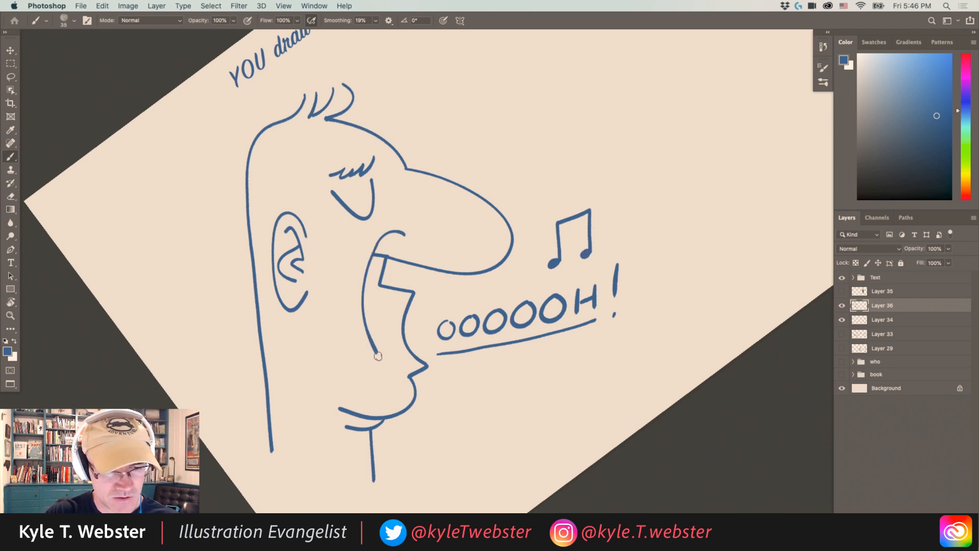
drag(311, 363, 350, 361)
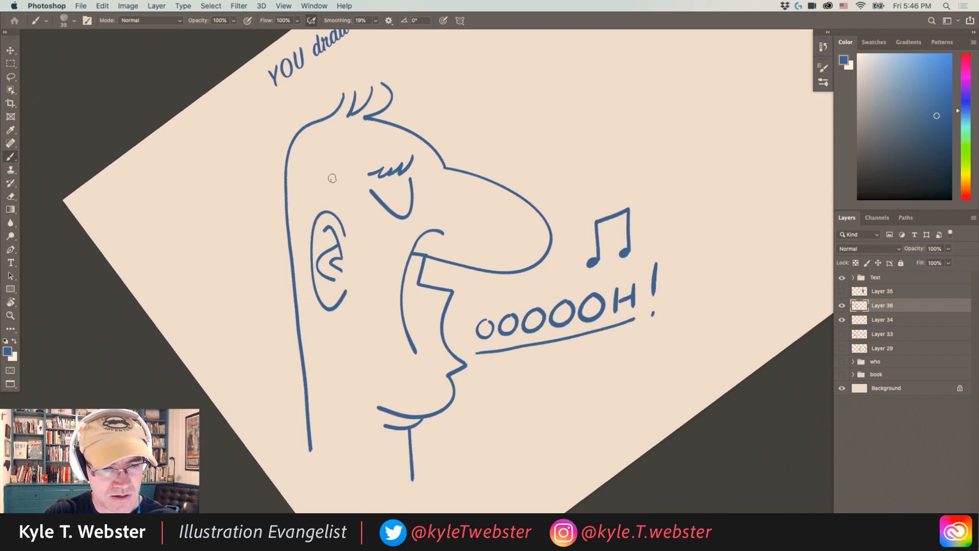
mouse_move(346, 129)
mouse_down()
mouse_move(356, 174)
mouse_move(347, 162)
mouse_move(351, 189)
mouse_up()
drag(340, 149, 364, 219)
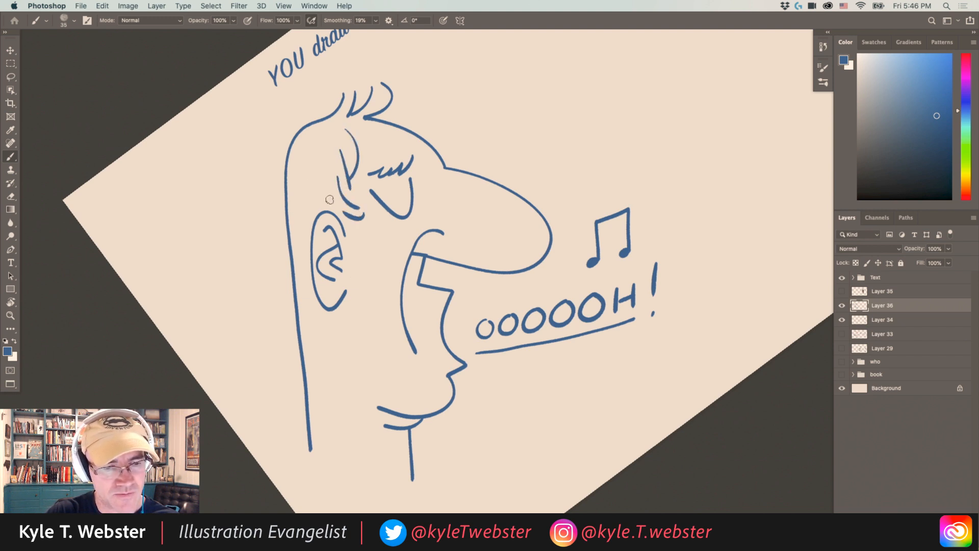
drag(321, 306, 299, 347)
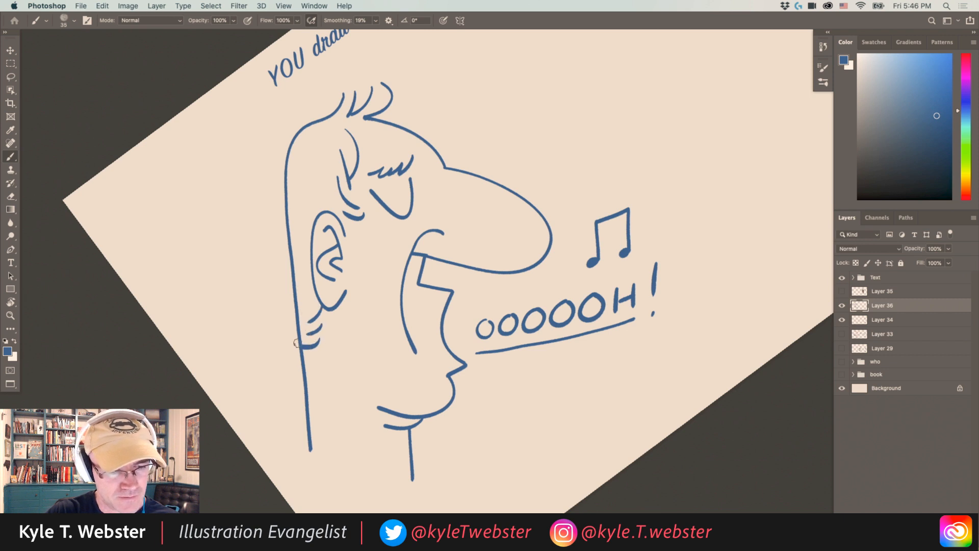
Step: Draw a pointed shirt collar around the base of the neck
drag(278, 394, 277, 362)
mouse_move(290, 400)
mouse_down()
mouse_move(409, 438)
mouse_move(399, 496)
mouse_move(304, 448)
mouse_up()
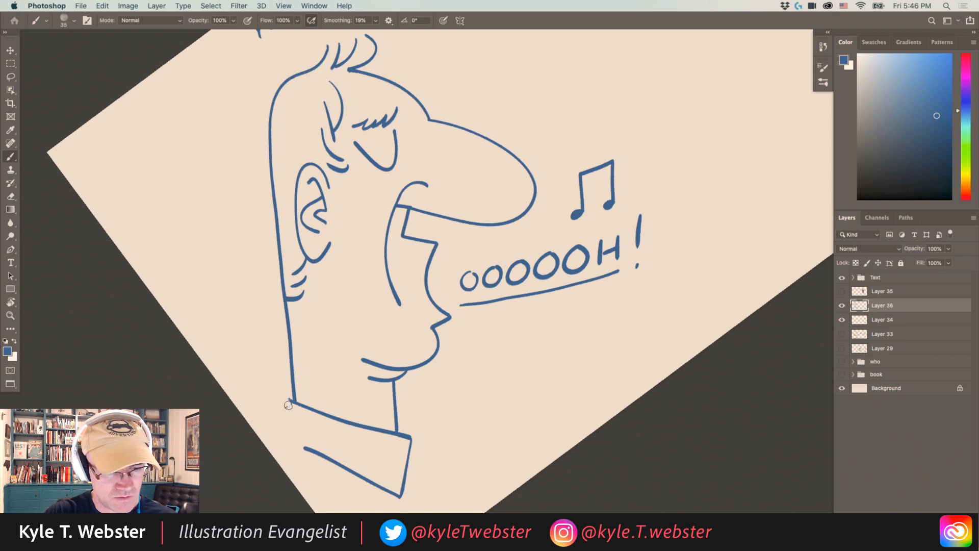
drag(290, 401, 279, 464)
Step: Rotate the singing face layer by -32.71°, scale it to 52.73%, and place it just left of the tree
scroll(325, 378, down, 6)
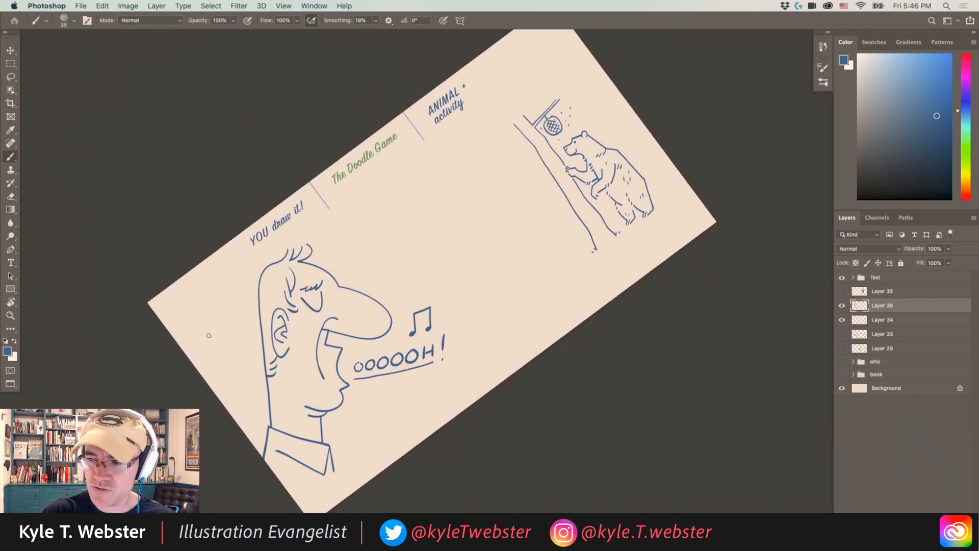
key(r)
drag(154, 311, 252, 160)
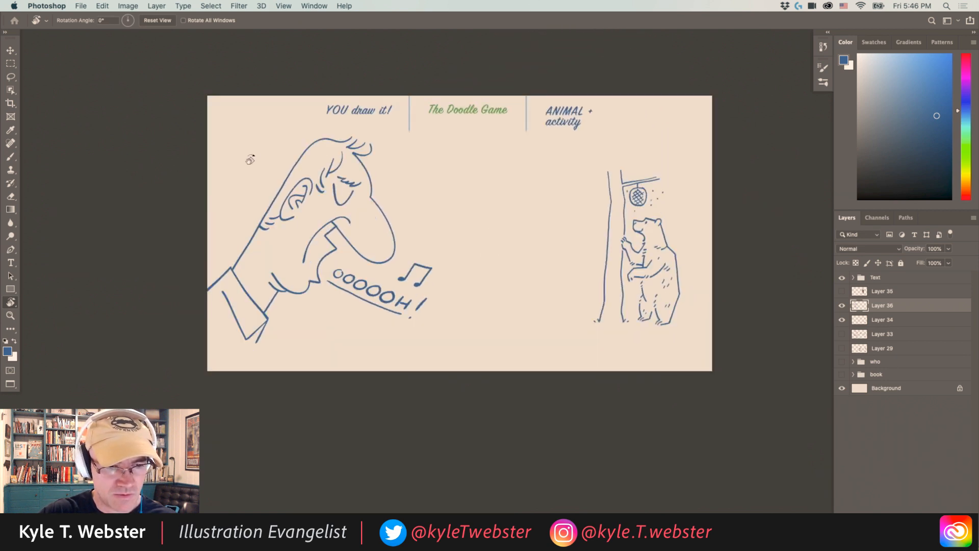
drag(297, 255, 251, 318)
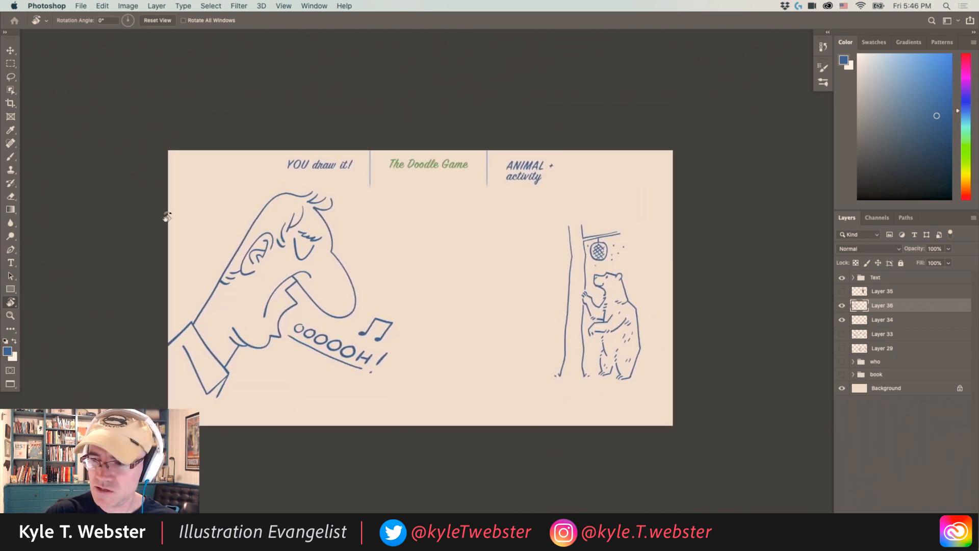
key(ctrl+t)
mouse_move(149, 190)
mouse_down()
mouse_move(135, 257)
mouse_move(115, 278)
mouse_up()
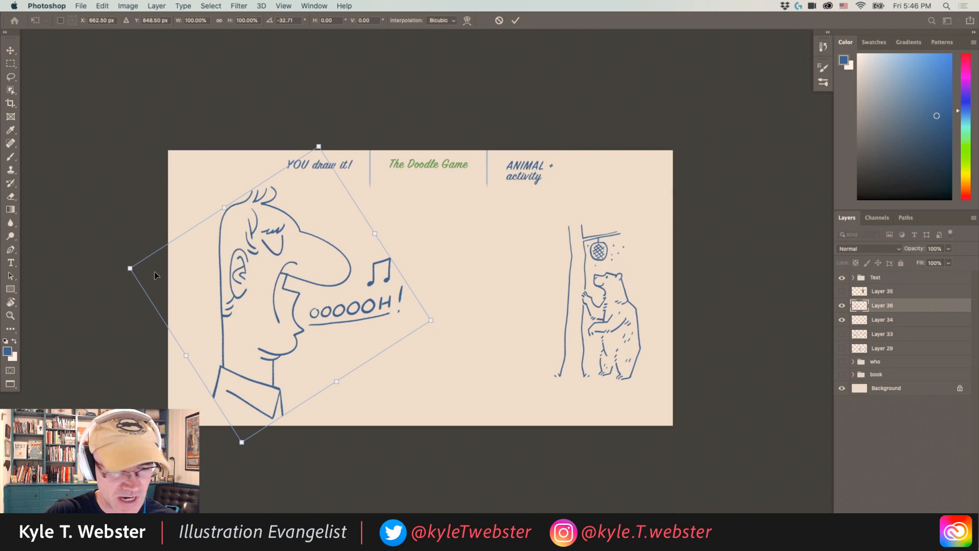
mouse_move(318, 143)
mouse_down()
mouse_move(272, 244)
mouse_move(252, 352)
mouse_move(469, 295)
mouse_up()
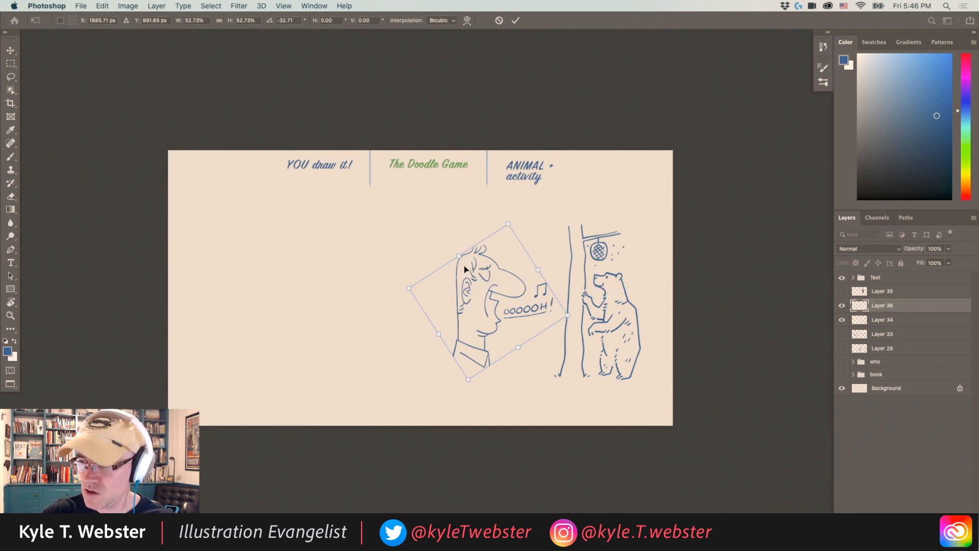
key(Return)
key(r)
scroll(332, 356, up, 1)
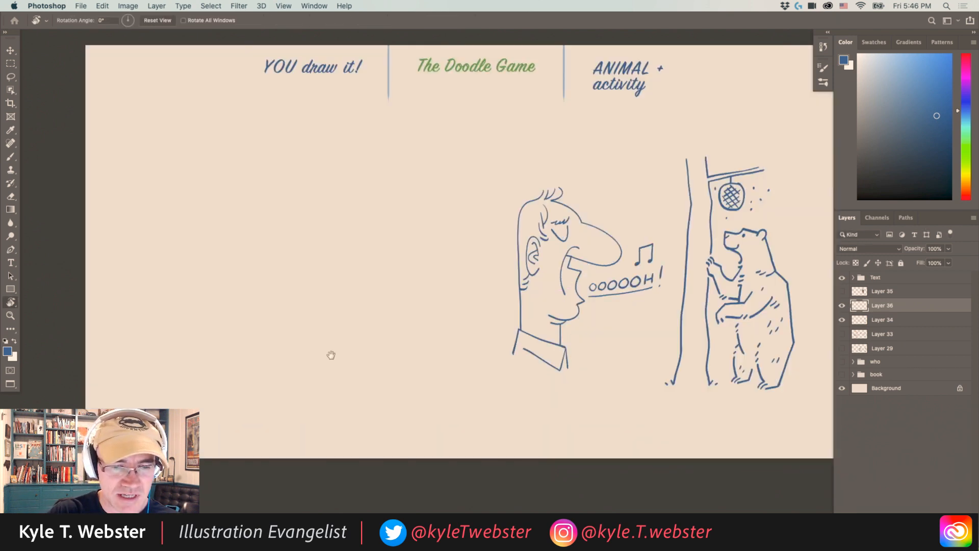
drag(332, 356, 323, 382)
key(b)
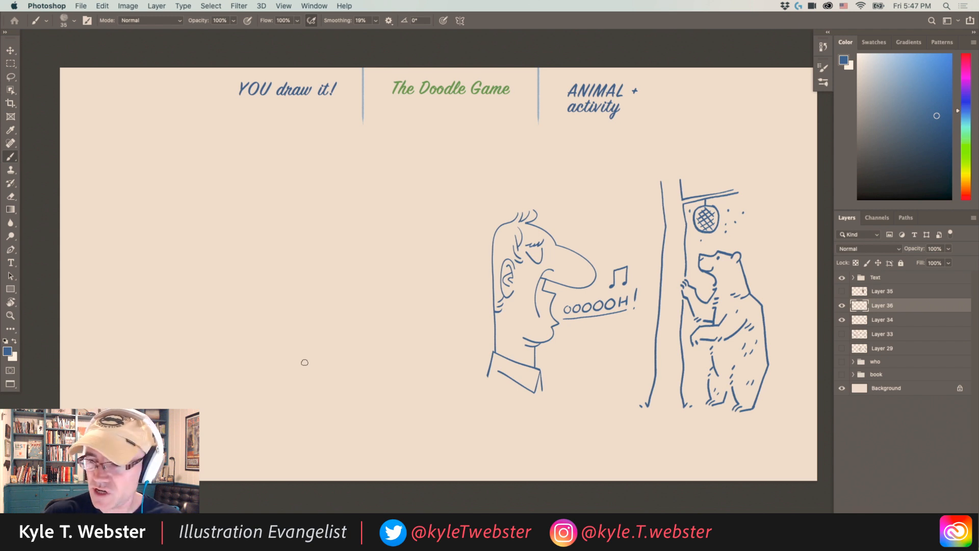
Step: Show the earlier doodles on Layer 33 and Layer 29 one at a time, and return to the singing man and bear layers
drag(287, 348, 274, 355)
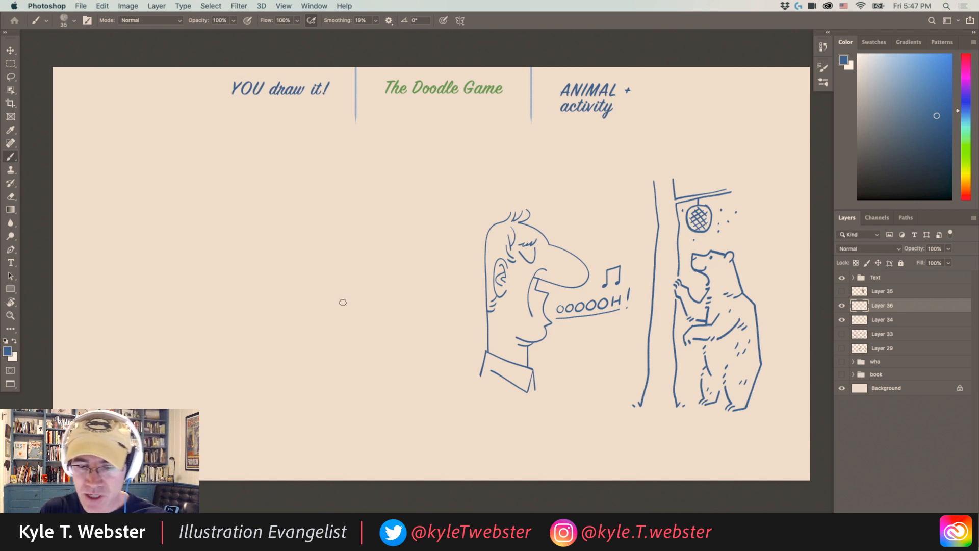
click(842, 319)
click(842, 305)
click(842, 334)
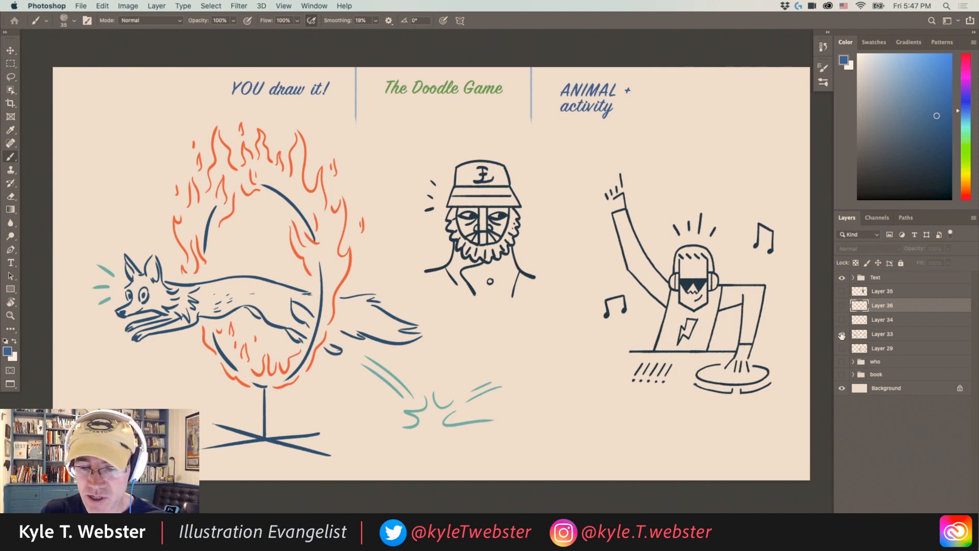
click(842, 334)
click(842, 349)
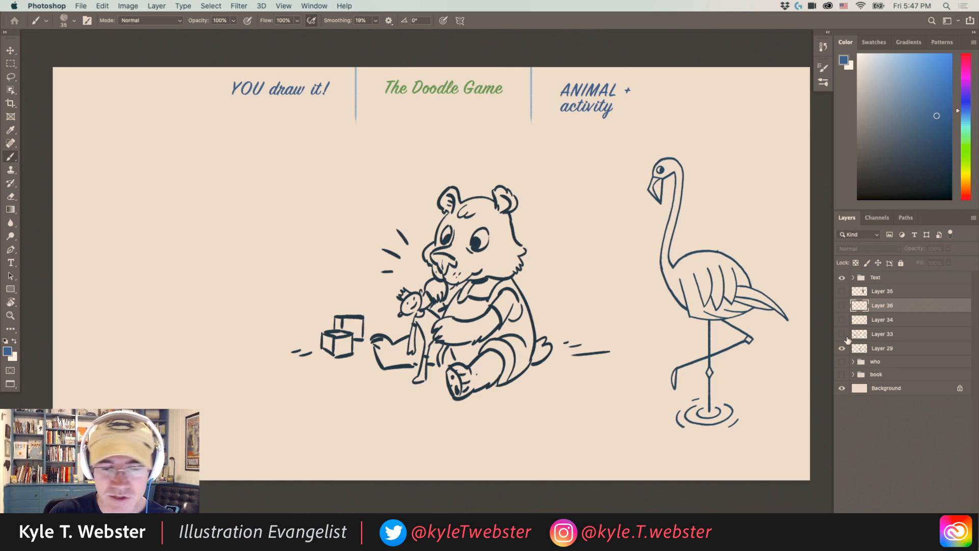
click(842, 348)
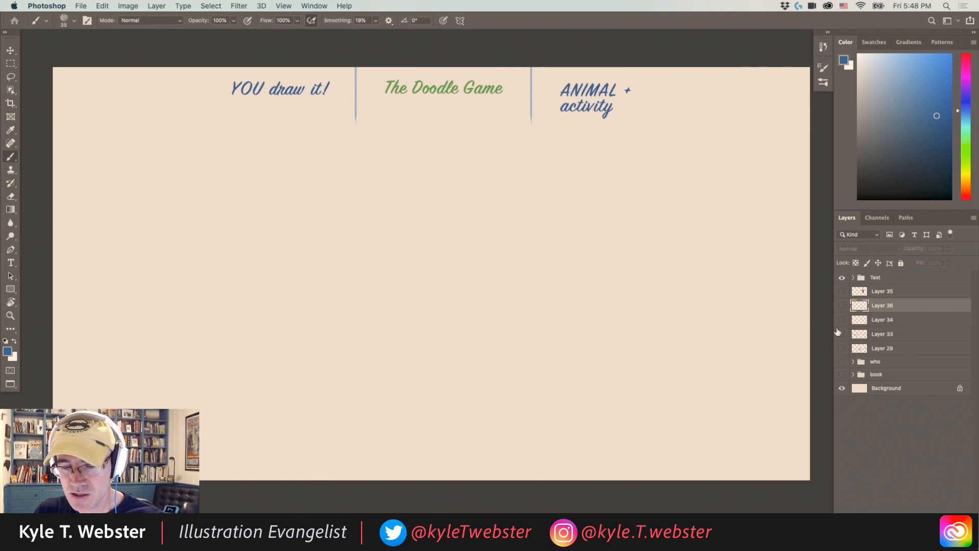
click(842, 305)
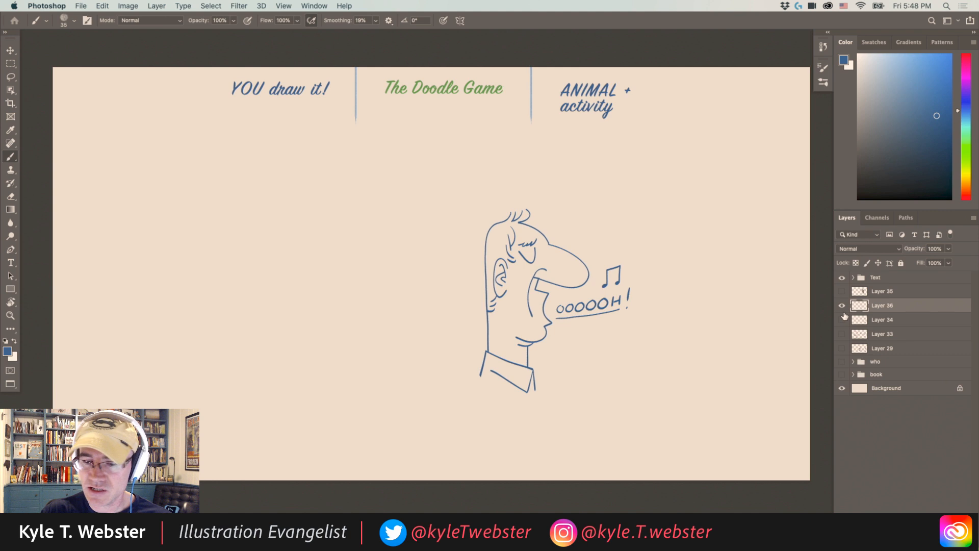
click(842, 320)
Step: Choose a light blue brush color and add a new layer above the singing man for a rough sketch
click(898, 64)
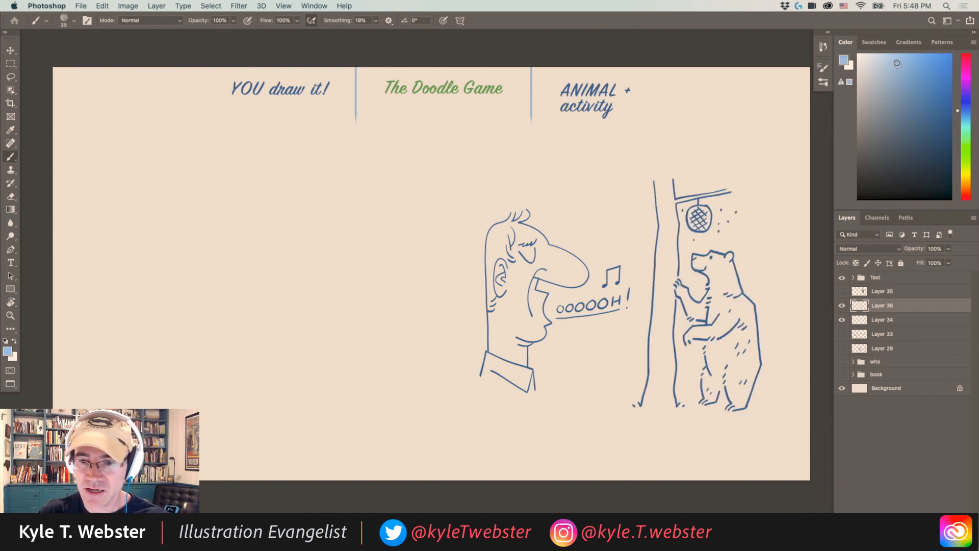
key(super+shift+alt+n)
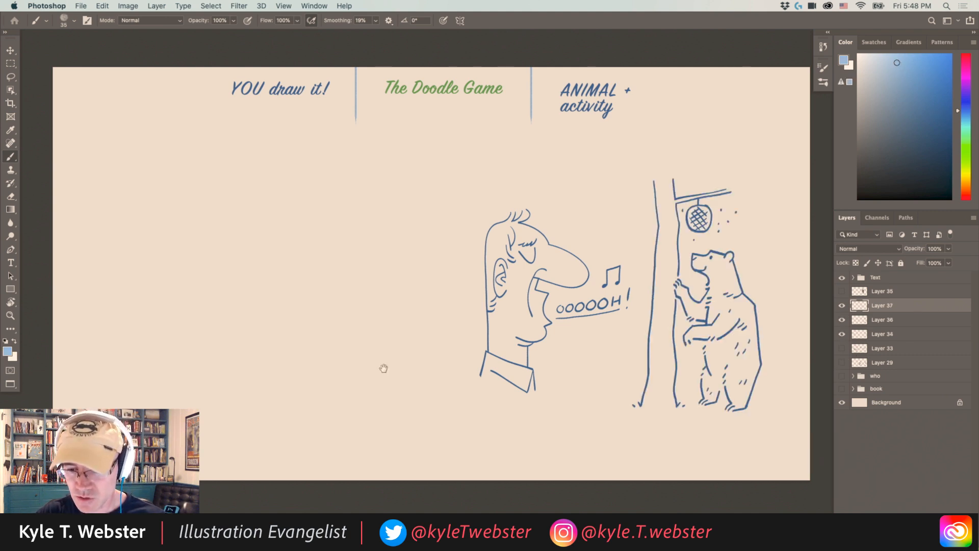
scroll(354, 369, up, 1)
drag(354, 370, 352, 416)
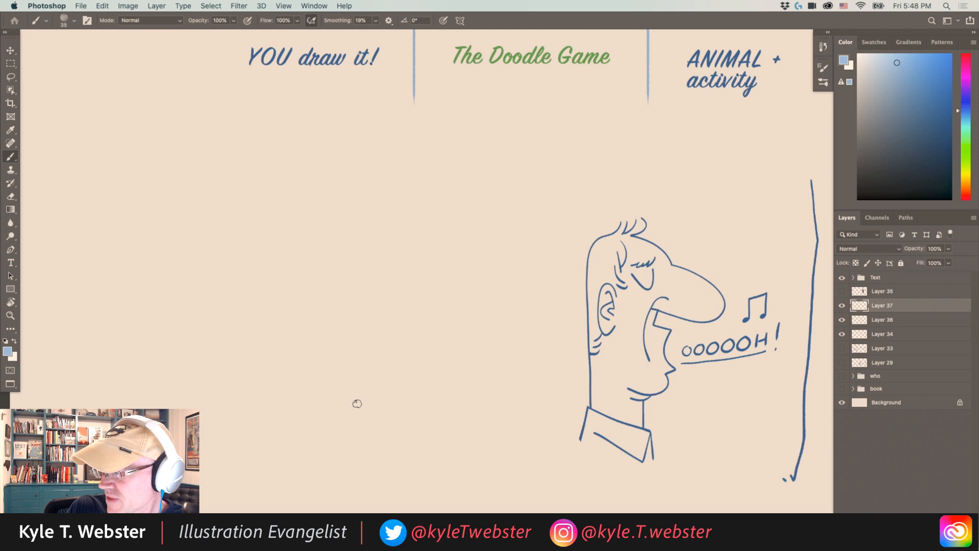
drag(324, 319, 324, 303)
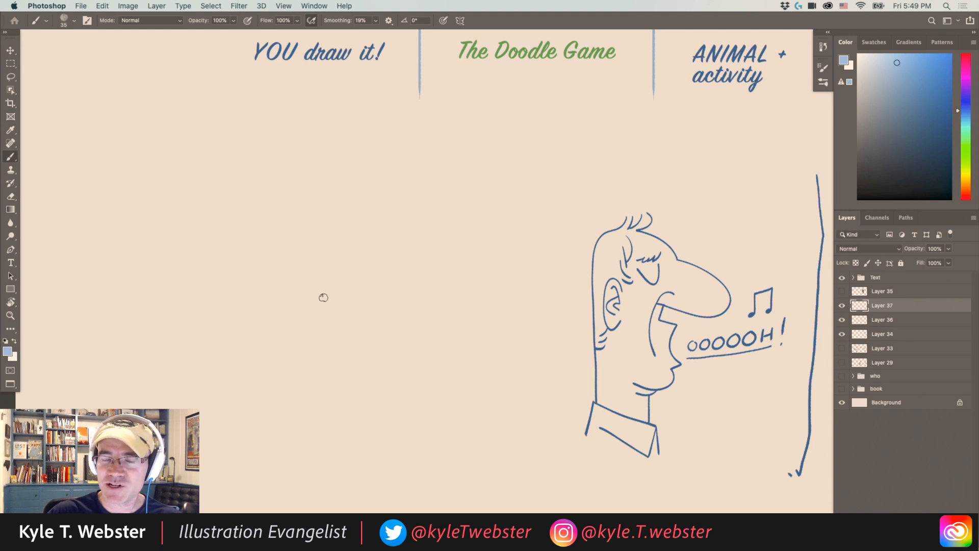
scroll(344, 260, left, 2)
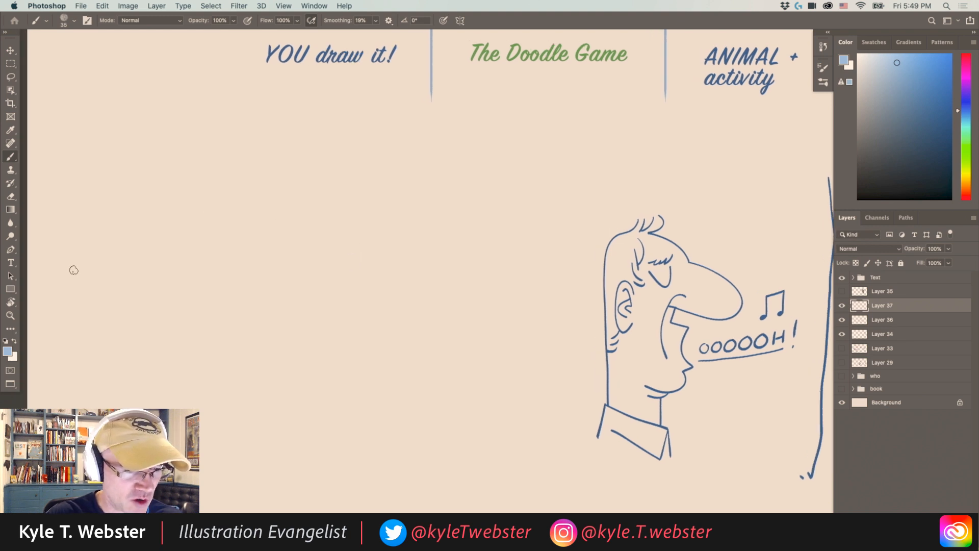
scroll(356, 258, up, 1)
scroll(341, 257, right, 1)
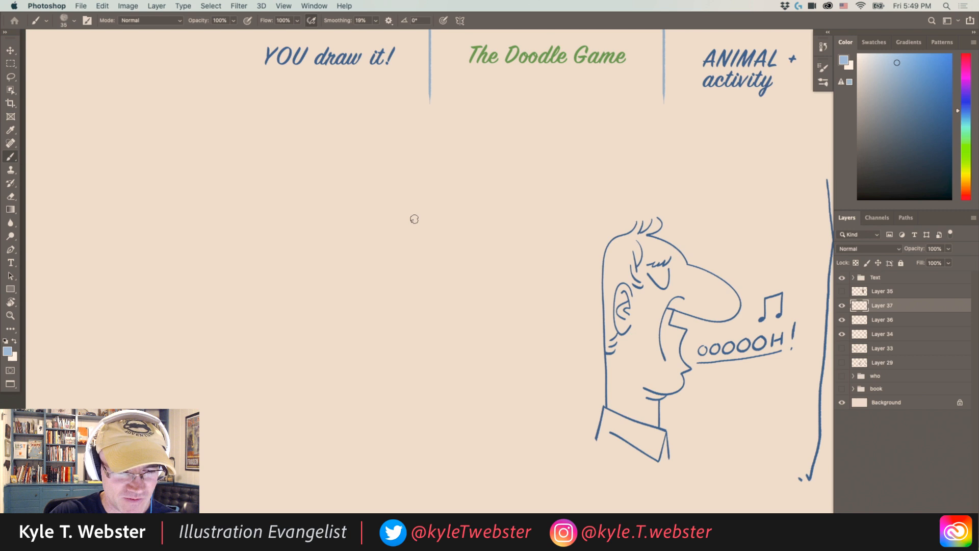
Step: Rough in a rooster's long neck and head with big round eyes and a curved beak in the empty area beside the man
drag(413, 254, 405, 202)
mouse_move(381, 259)
mouse_down()
mouse_move(380, 186)
mouse_move(398, 204)
mouse_move(405, 171)
mouse_move(402, 203)
mouse_move(413, 173)
mouse_move(419, 182)
mouse_move(382, 153)
mouse_move(391, 187)
mouse_move(418, 177)
mouse_move(374, 161)
mouse_move(370, 187)
mouse_move(380, 170)
mouse_move(369, 169)
mouse_move(365, 191)
mouse_move(380, 197)
mouse_move(379, 166)
mouse_up()
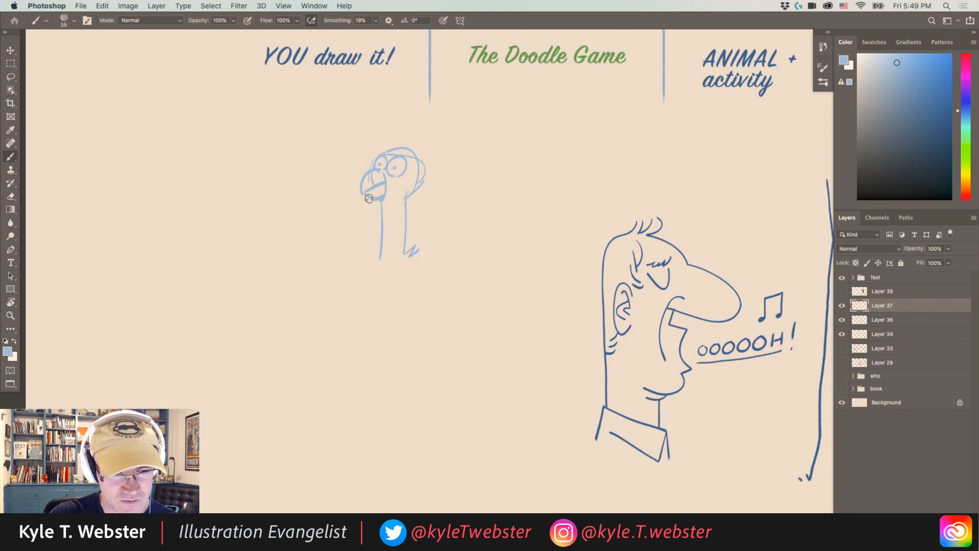
mouse_move(369, 199)
mouse_down()
mouse_move(378, 216)
mouse_move(383, 197)
mouse_up()
Step: Sketch the rooster's comb, wattle and jagged neck feathers, with a broad shoulder, low neckline and curved lower torso
mouse_move(394, 149)
mouse_down()
mouse_move(399, 131)
mouse_move(421, 152)
mouse_move(398, 238)
mouse_move(436, 258)
mouse_move(404, 255)
mouse_move(397, 272)
mouse_move(378, 245)
mouse_move(408, 294)
mouse_move(423, 266)
mouse_move(474, 390)
mouse_up()
scroll(358, 240, down, 1)
drag(414, 275, 362, 290)
mouse_move(439, 329)
mouse_down()
mouse_move(389, 364)
mouse_move(363, 354)
mouse_move(342, 325)
mouse_up()
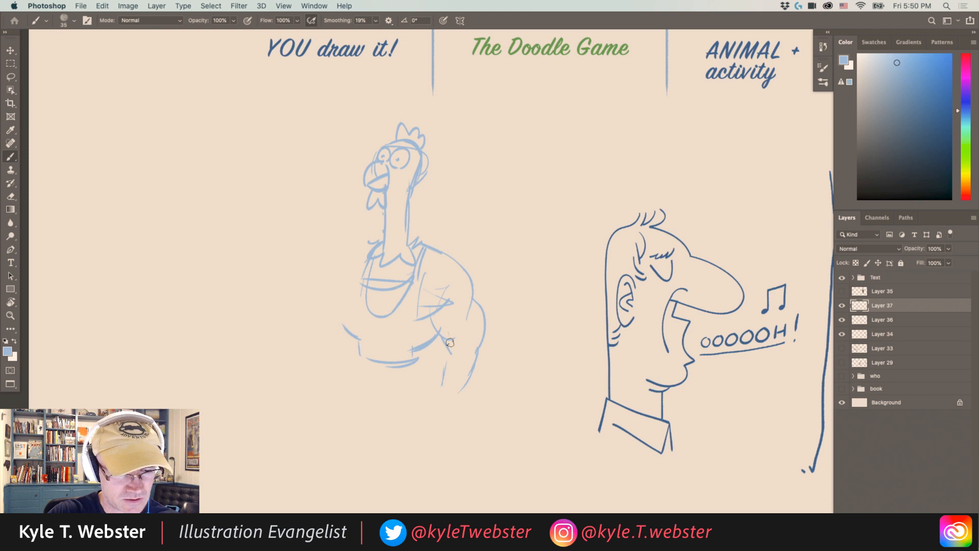
Step: Sketch the lowered arm's muscular forearm and fist, and rough in the opposite shoulder and bulging upper arm
mouse_move(433, 316)
mouse_down()
mouse_move(478, 363)
mouse_move(474, 392)
mouse_up()
mouse_move(484, 330)
mouse_down()
mouse_move(461, 352)
mouse_move(442, 352)
mouse_move(440, 334)
mouse_move(453, 341)
mouse_move(448, 364)
mouse_move(460, 365)
mouse_move(457, 397)
mouse_move(476, 383)
mouse_move(452, 400)
mouse_move(477, 402)
mouse_move(453, 404)
mouse_move(456, 389)
mouse_move(451, 419)
mouse_move(477, 408)
mouse_up()
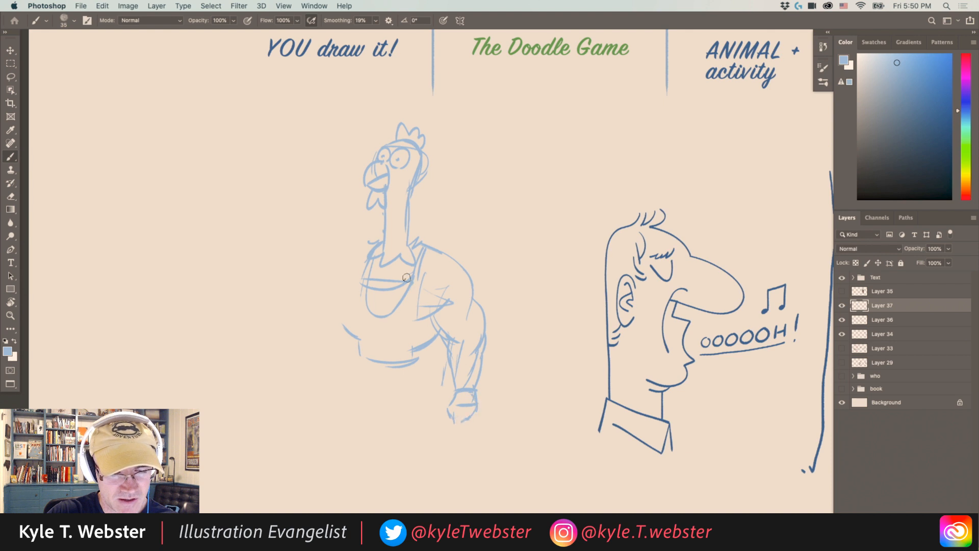
mouse_move(370, 246)
mouse_down()
mouse_move(321, 283)
mouse_move(323, 307)
mouse_move(342, 297)
mouse_move(321, 315)
mouse_up()
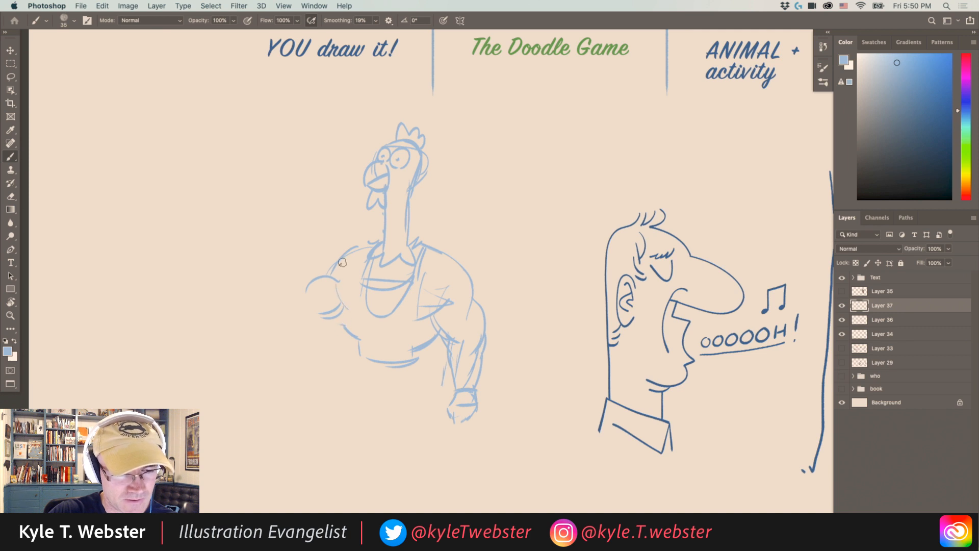
mouse_move(342, 260)
mouse_down()
mouse_move(340, 318)
mouse_move(351, 319)
mouse_up()
Step: Define the rooster's chest muscles, tank-top straps and neckline, and slope the shoulder muscles up to the neck
mouse_move(431, 309)
mouse_down()
mouse_move(375, 319)
mouse_move(340, 293)
mouse_up()
drag(413, 337, 388, 334)
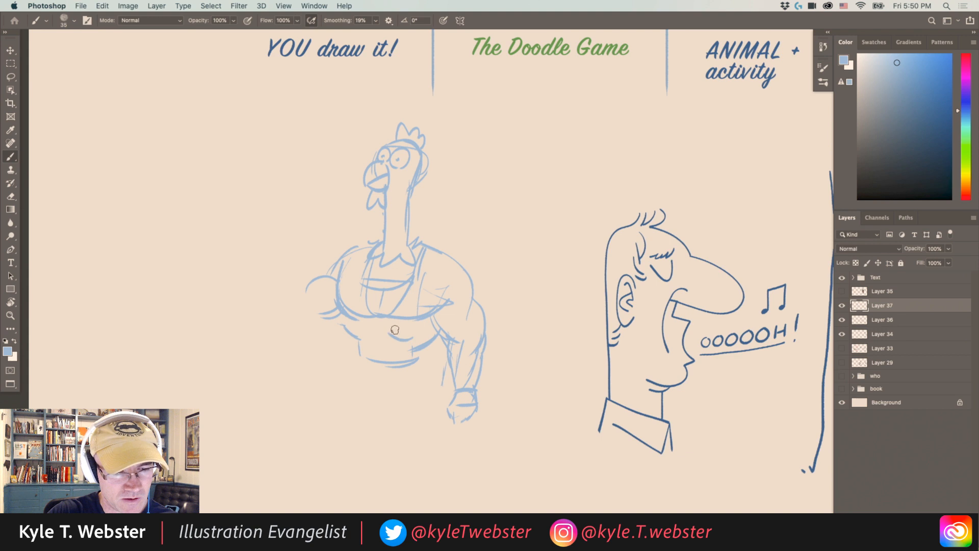
drag(365, 261, 350, 312)
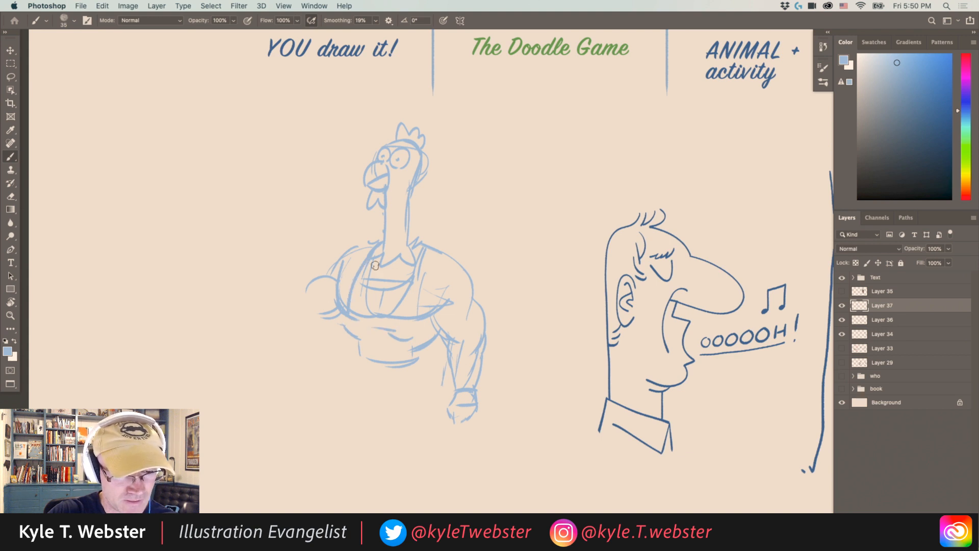
mouse_move(419, 255)
mouse_down()
mouse_move(424, 326)
mouse_move(412, 313)
mouse_up()
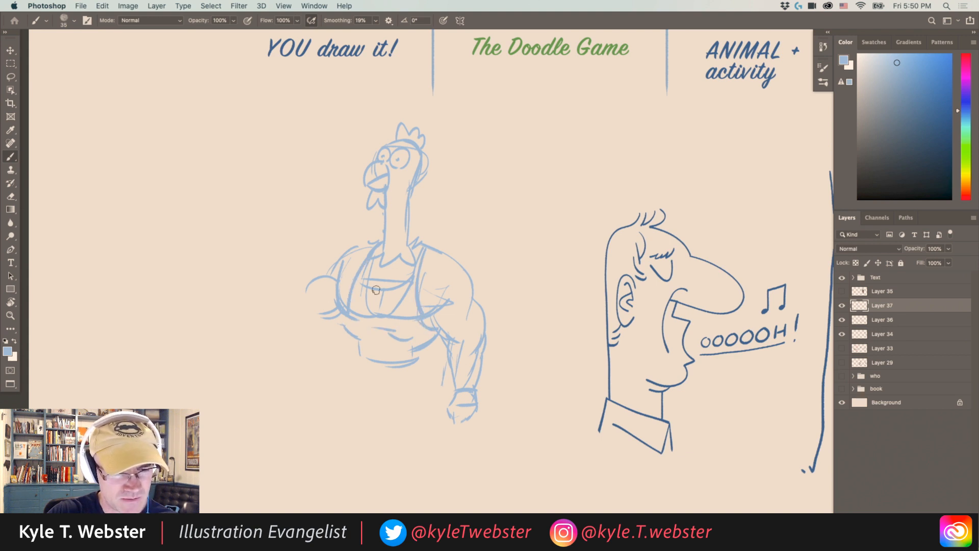
mouse_move(373, 262)
mouse_down()
mouse_move(361, 298)
mouse_move(390, 301)
mouse_up()
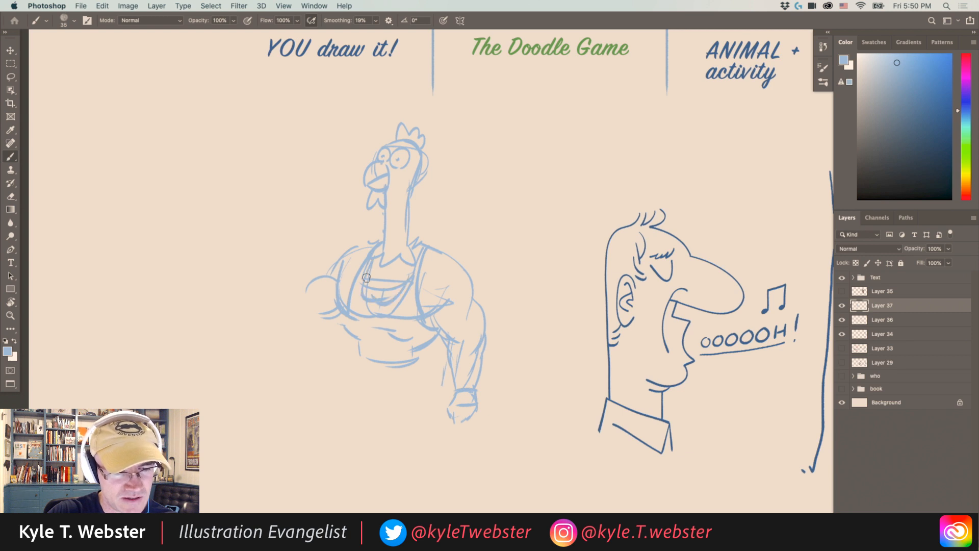
drag(365, 247, 327, 275)
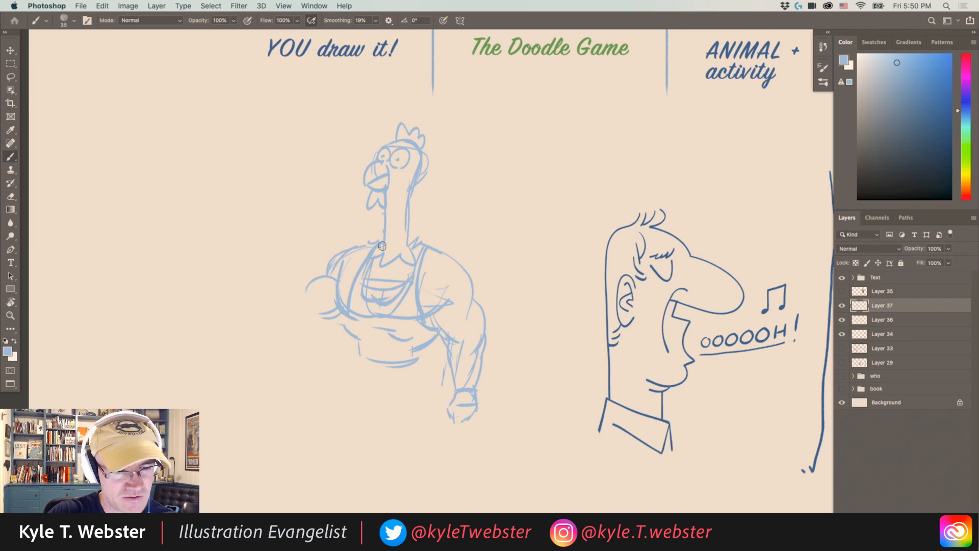
mouse_move(431, 251)
mouse_down()
mouse_move(401, 235)
mouse_move(395, 217)
mouse_move(364, 240)
mouse_move(381, 232)
mouse_move(367, 235)
mouse_move(425, 242)
mouse_move(395, 217)
mouse_move(383, 230)
mouse_move(387, 194)
mouse_move(399, 218)
mouse_move(406, 207)
mouse_move(389, 247)
mouse_up()
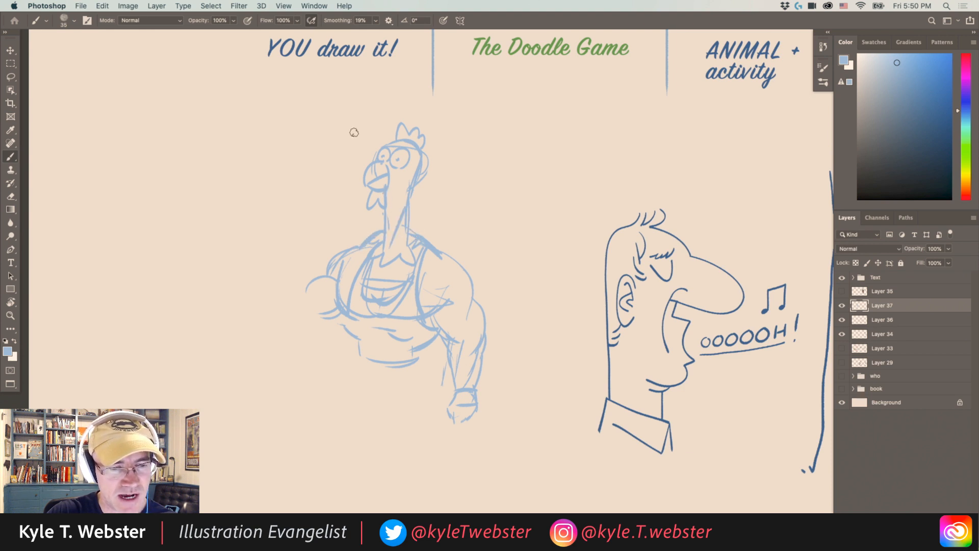
Step: Add a second wattle lobe under the rooster's beak and draw pupils in both eyes
drag(389, 189, 392, 208)
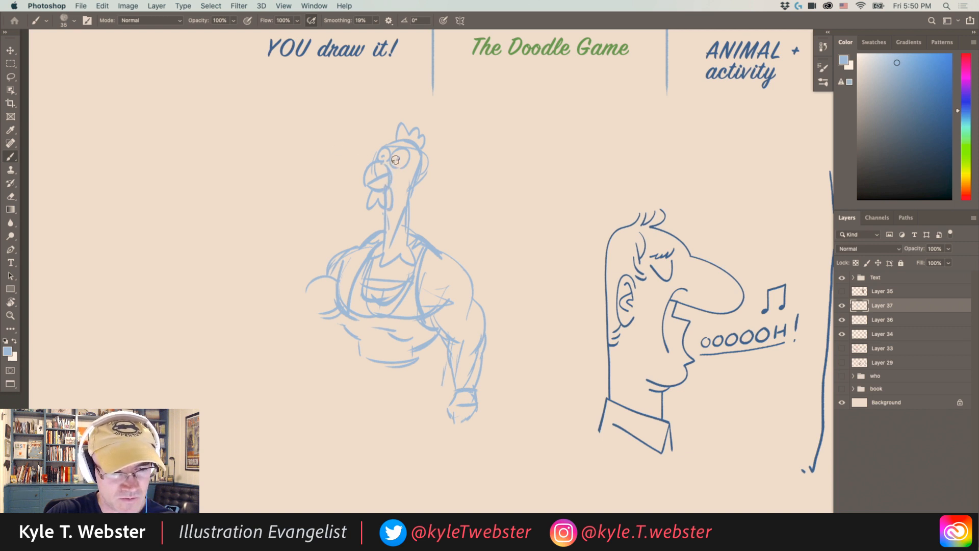
drag(383, 151, 383, 162)
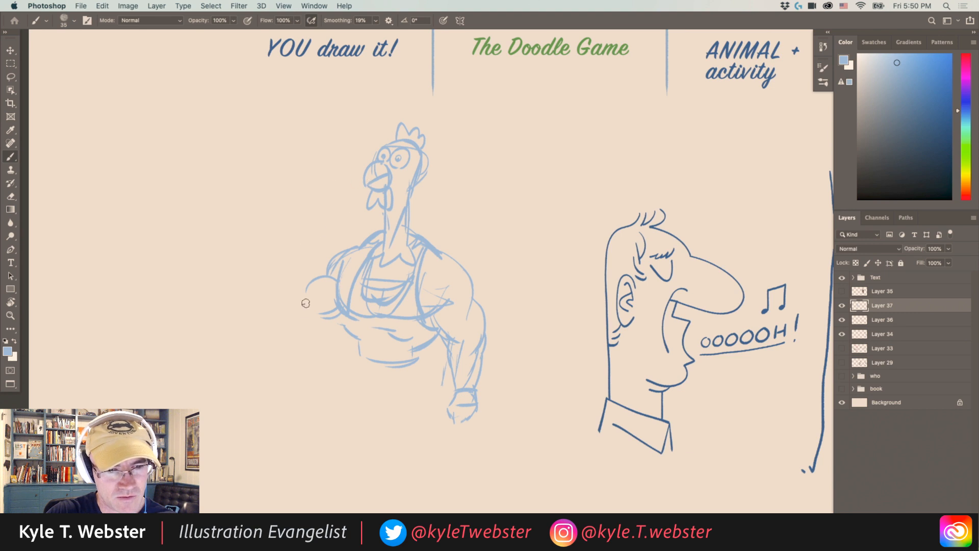
Step: Sketch the bent arm's raised forearm and wrist, and begin the hand above it
mouse_move(292, 278)
mouse_down()
mouse_move(312, 305)
mouse_move(309, 333)
mouse_move(295, 331)
mouse_move(282, 310)
mouse_move(276, 287)
mouse_move(307, 312)
mouse_move(274, 268)
mouse_move(289, 269)
mouse_move(269, 260)
mouse_move(257, 230)
mouse_move(269, 227)
mouse_up()
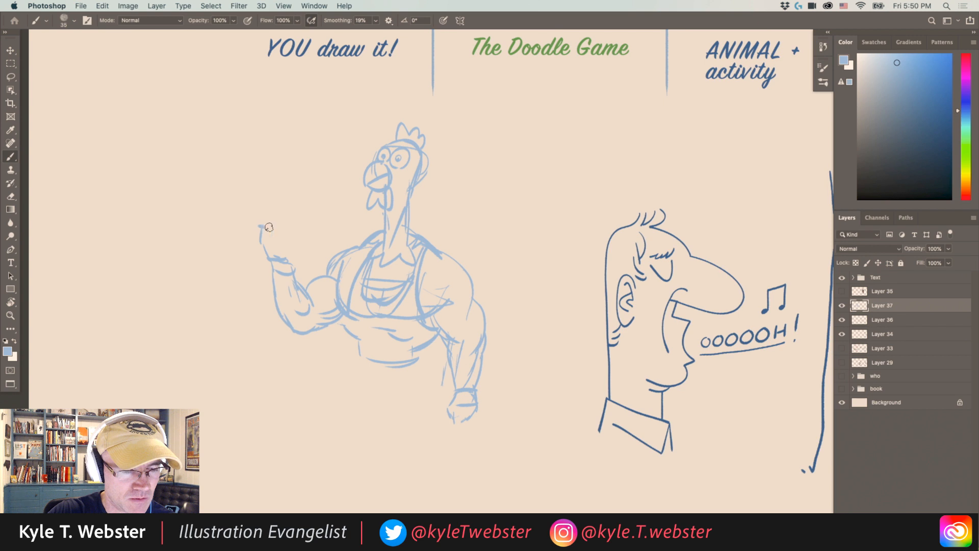